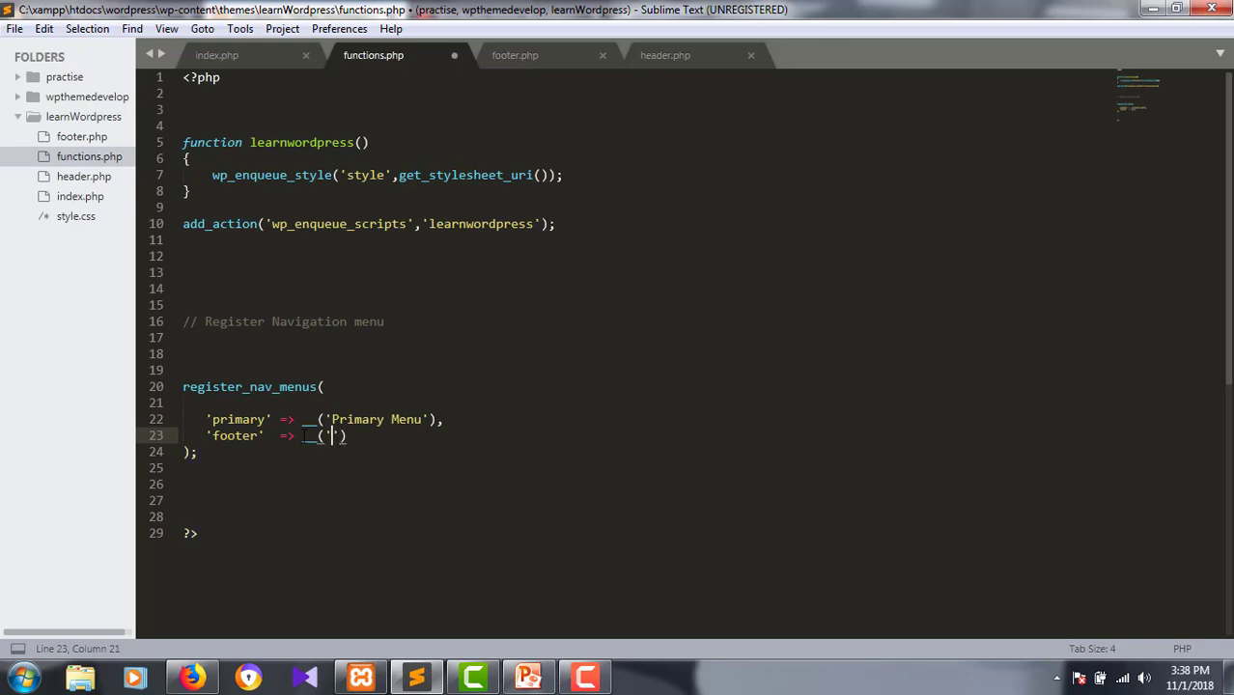
# Label the footer location 'Footer Menu' in register_nav_menus, save functions.php, and end the entry with a comma
pyautogui.write('Footer')
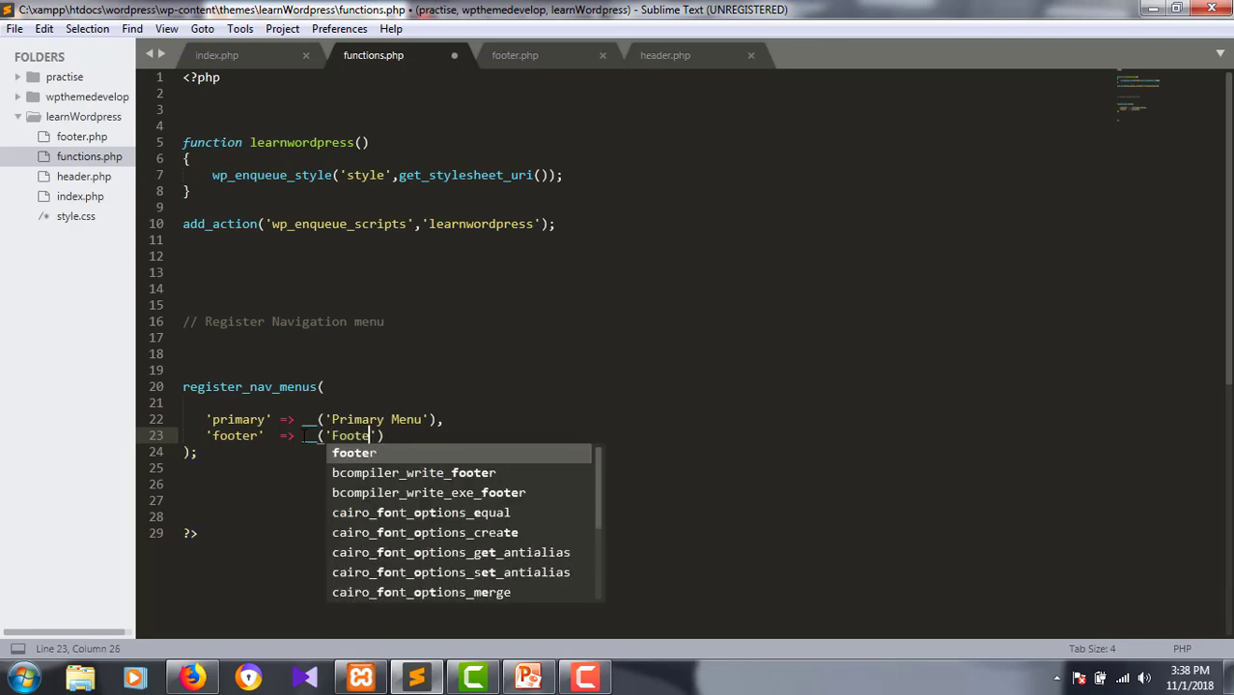
pyautogui.write(' menu')
pyautogui.press('BackSpace')
pyautogui.press('BackSpace')
pyautogui.press('BackSpace')
pyautogui.press('BackSpace')
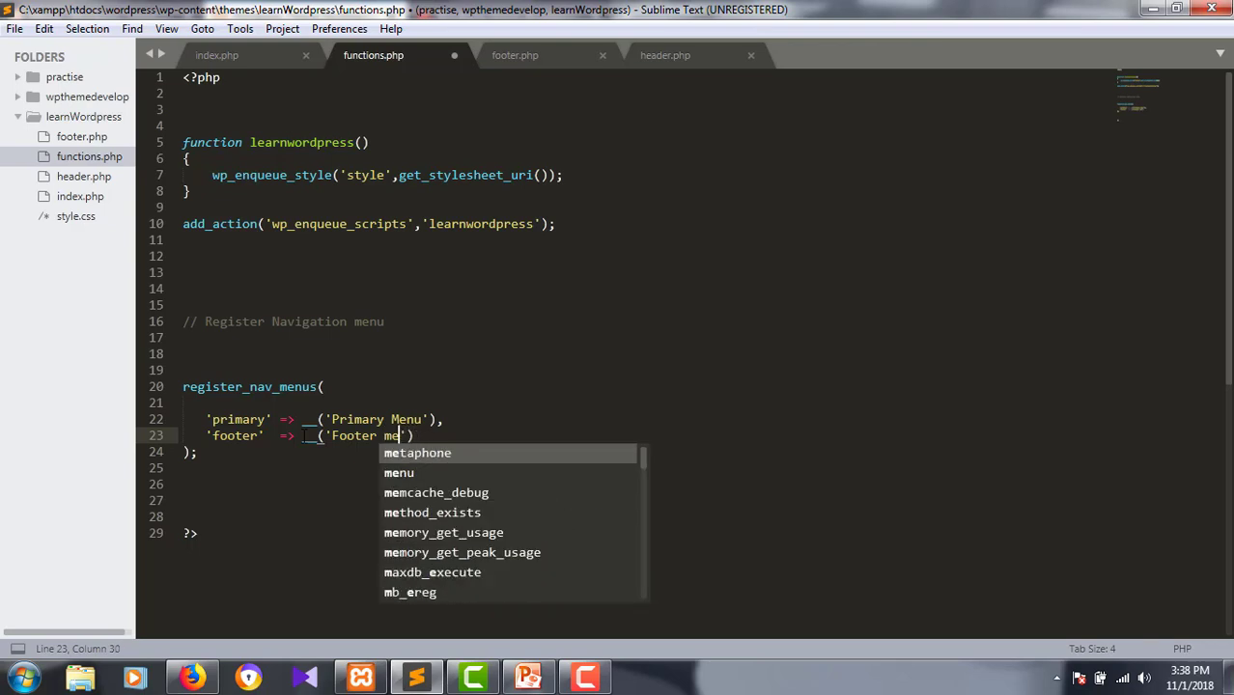
pyautogui.write('Menu')
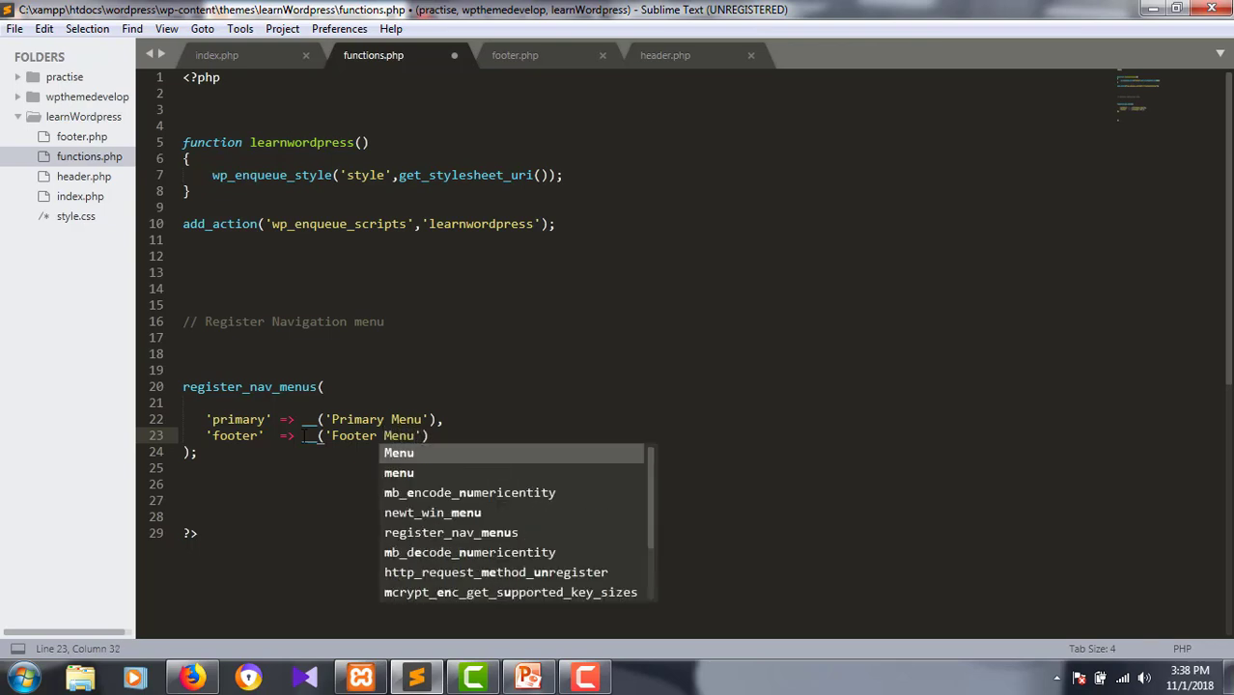
pyautogui.hotkey('ctrl', 's')
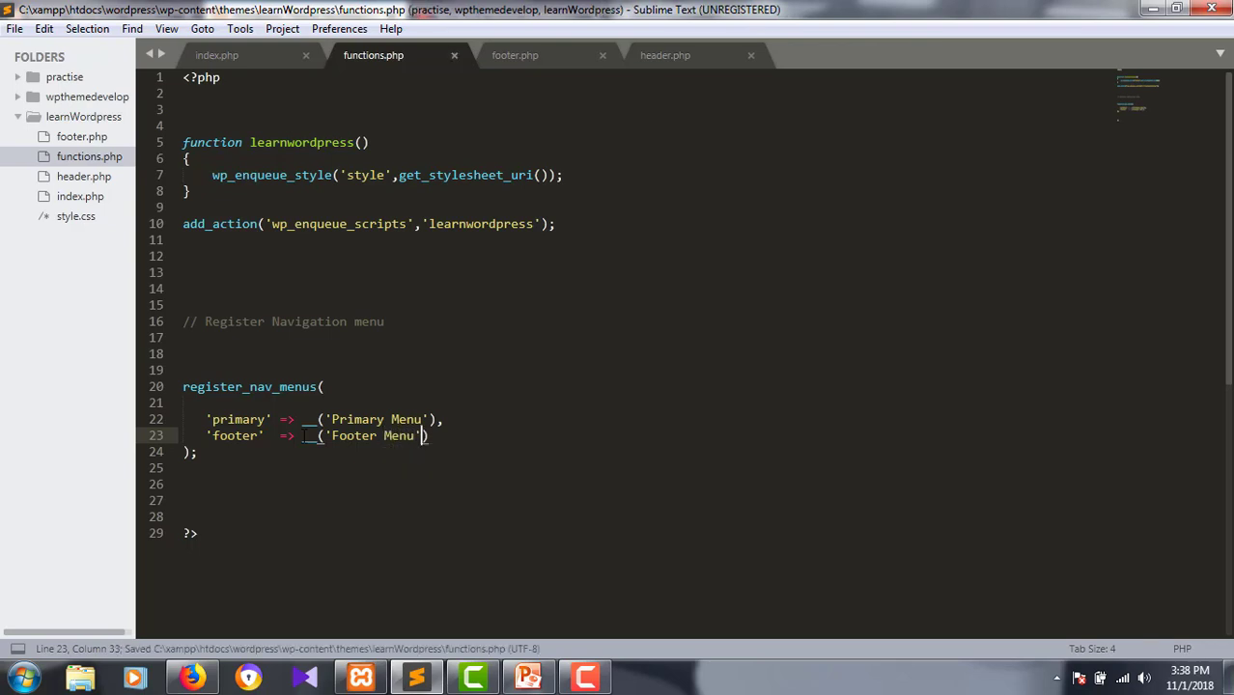
pyautogui.write(',')
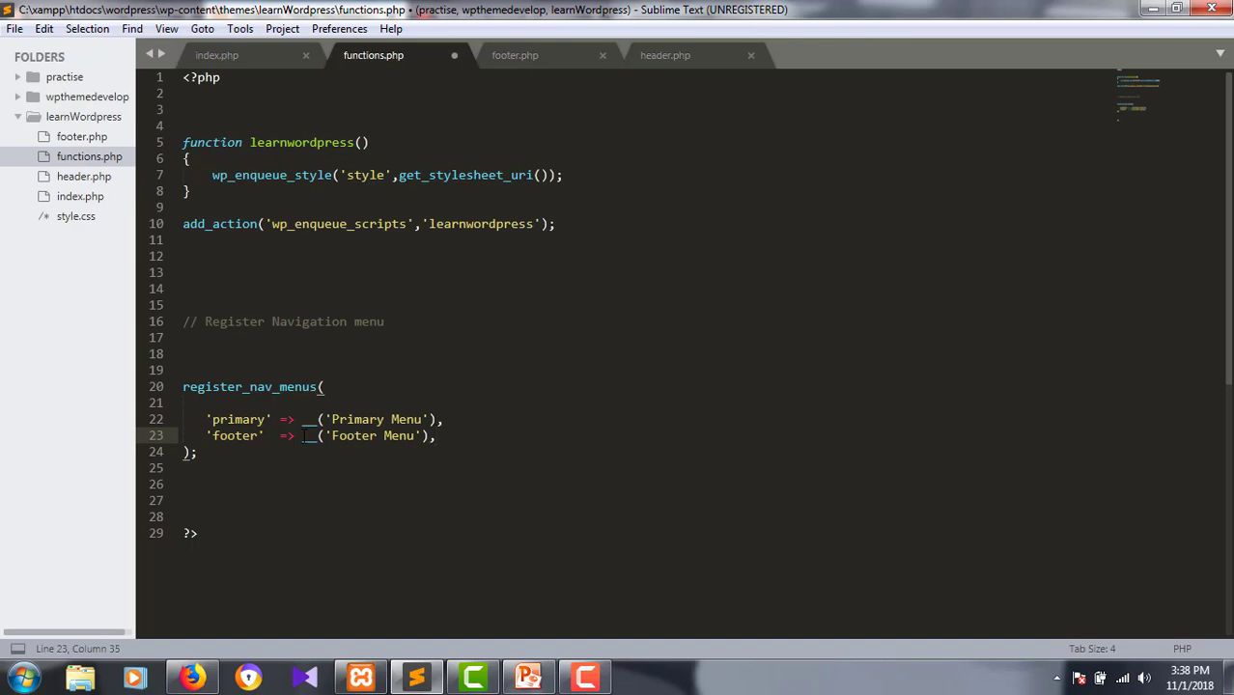
# Insert an opening array( on the blank line above the primary entry in register_nav_menus, removing the snippet's variable and placeholder contents
pyautogui.click(196, 409)
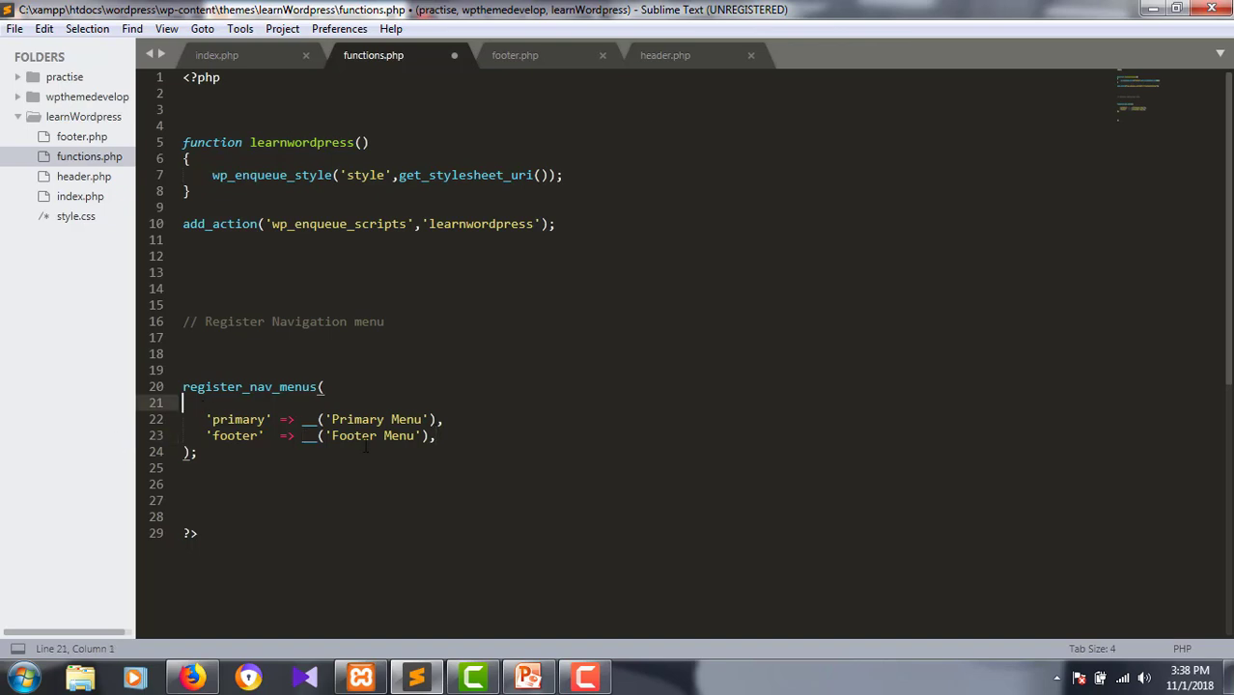
pyautogui.write('arr')
pyautogui.press('Tab')
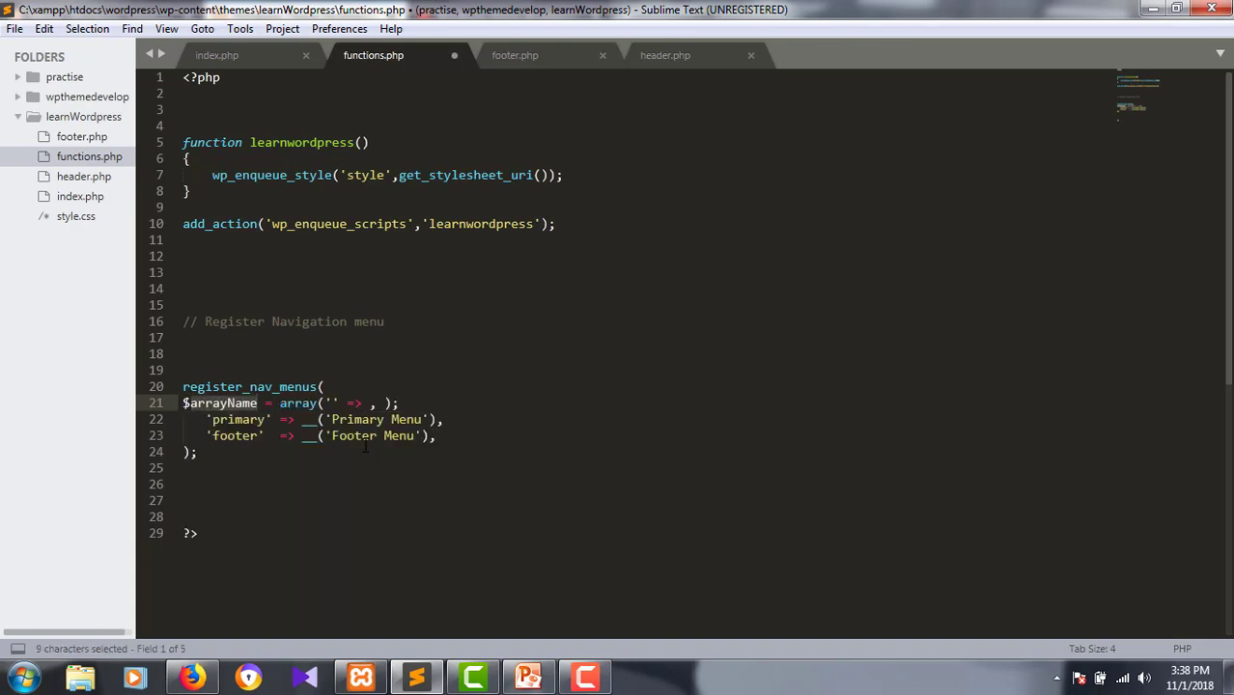
pyautogui.press('Right')
pyautogui.press('Right')
pyautogui.press('BackSpace')
pyautogui.press('BackSpace')
pyautogui.press('BackSpace')
pyautogui.press('BackSpace')
pyautogui.press('BackSpace')
pyautogui.press('BackSpace')
pyautogui.press('BackSpace')
pyautogui.press('BackSpace')
pyautogui.press('BackSpace')
pyautogui.press('BackSpace')
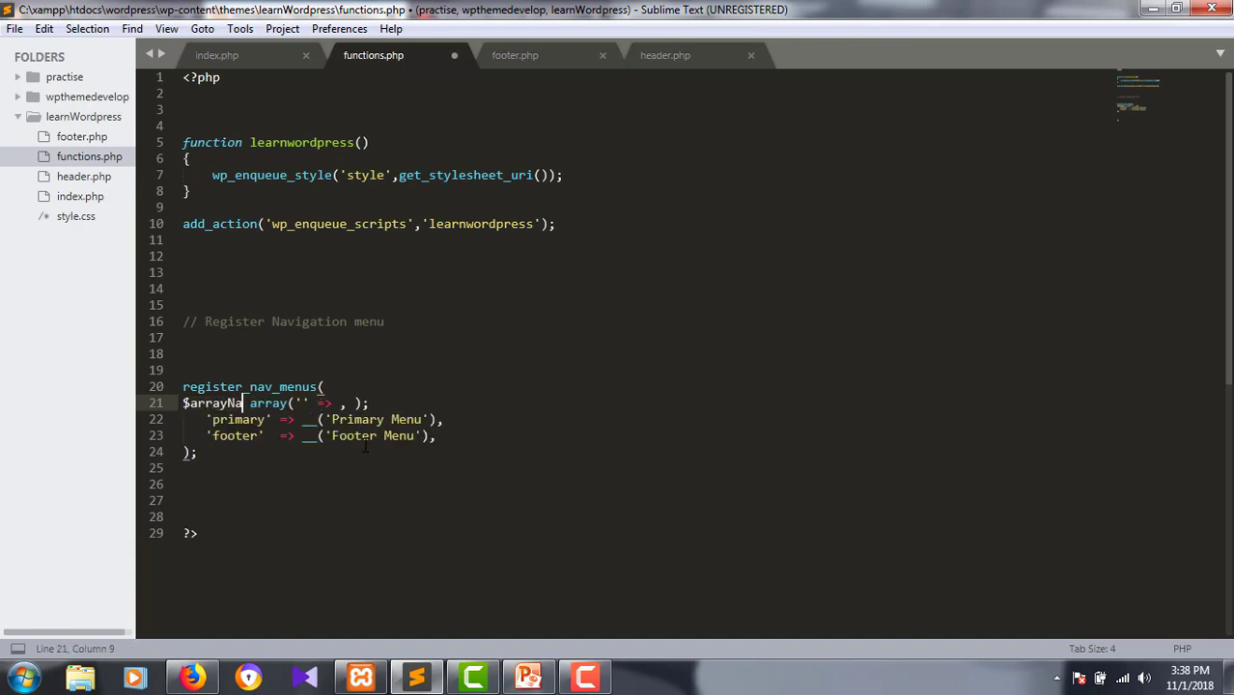
pyautogui.press('BackSpace')
pyautogui.press('BackSpace')
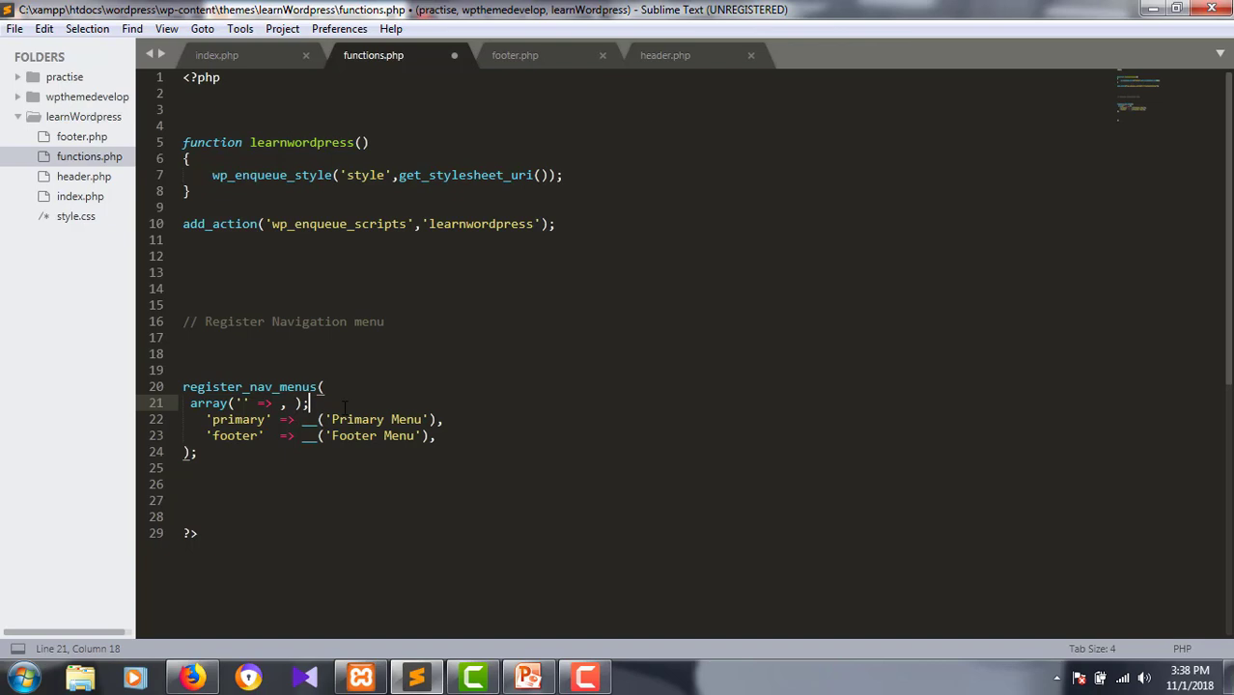
pyautogui.press('BackSpace')
pyautogui.press('BackSpace')
pyautogui.press('BackSpace')
# Close the array with an extra parenthesis, add a blank line after array(, and save functions.php
pyautogui.click(191, 453)
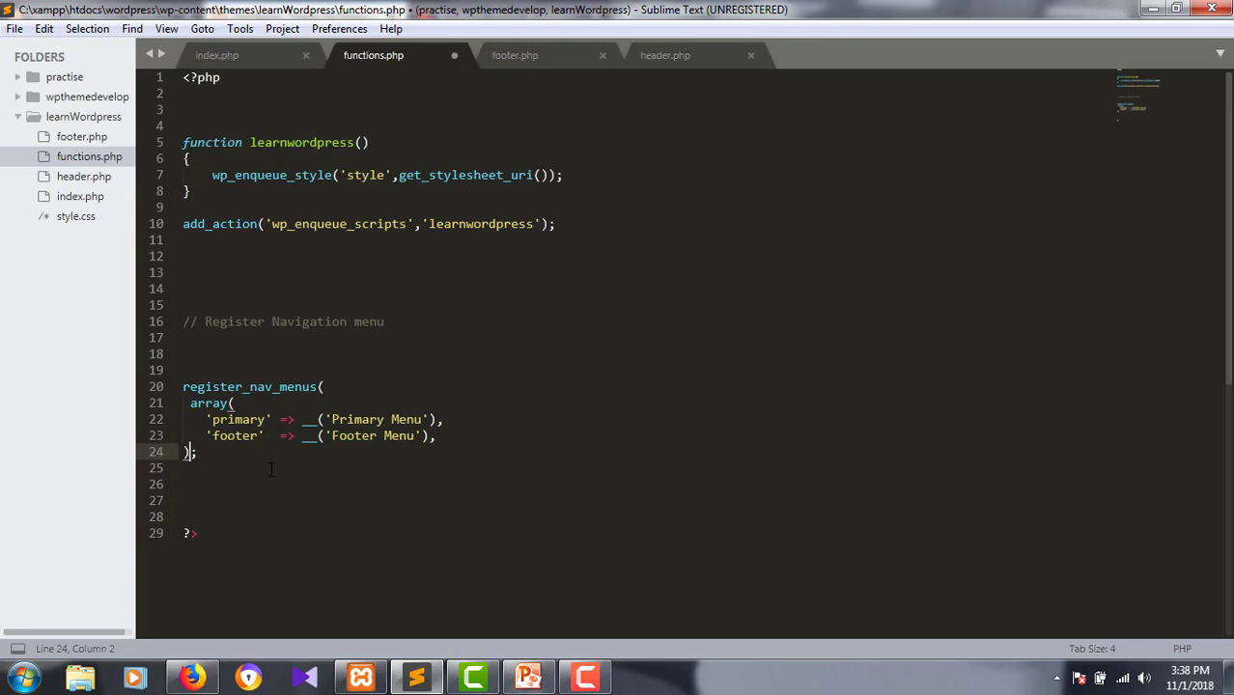
pyautogui.write(')')
pyautogui.click(233, 404)
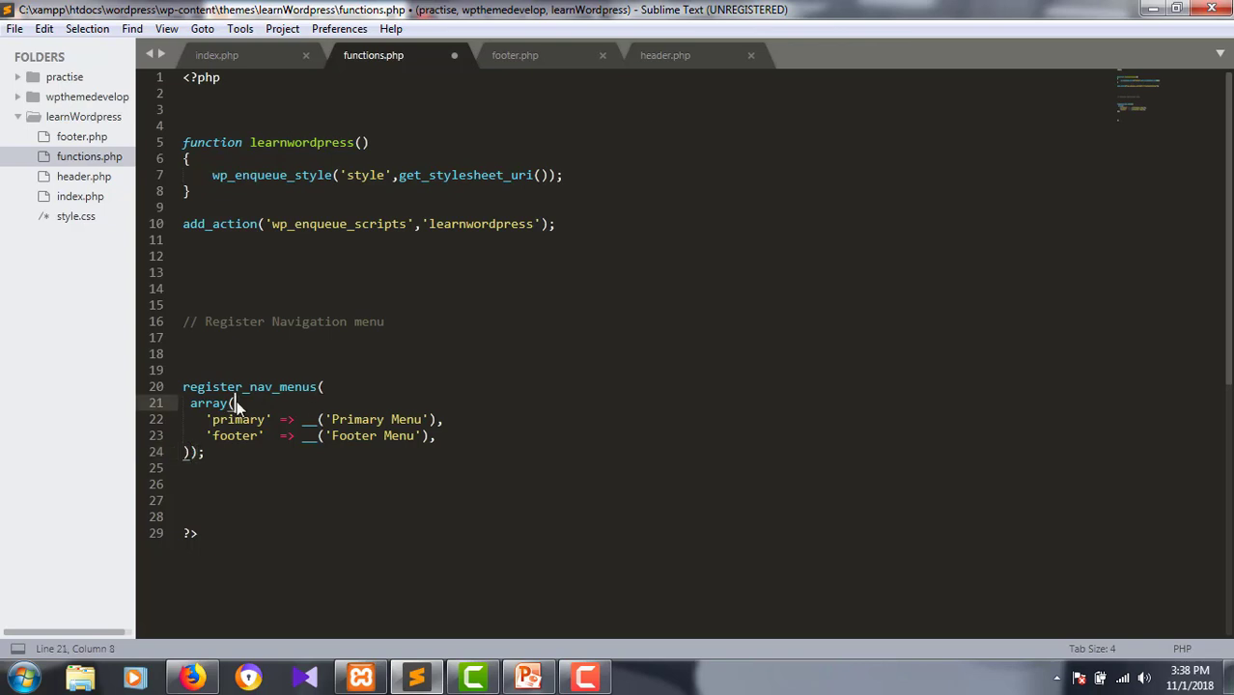
pyautogui.press('Return')
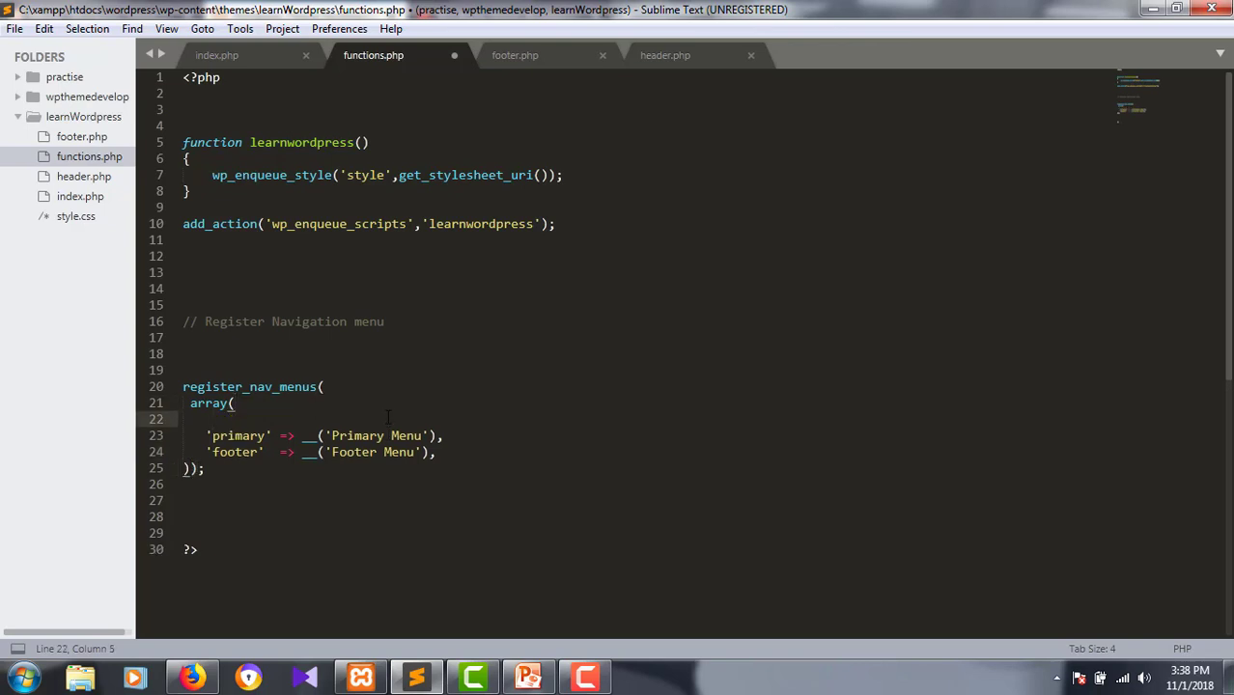
pyautogui.hotkey('ctrl', 's')
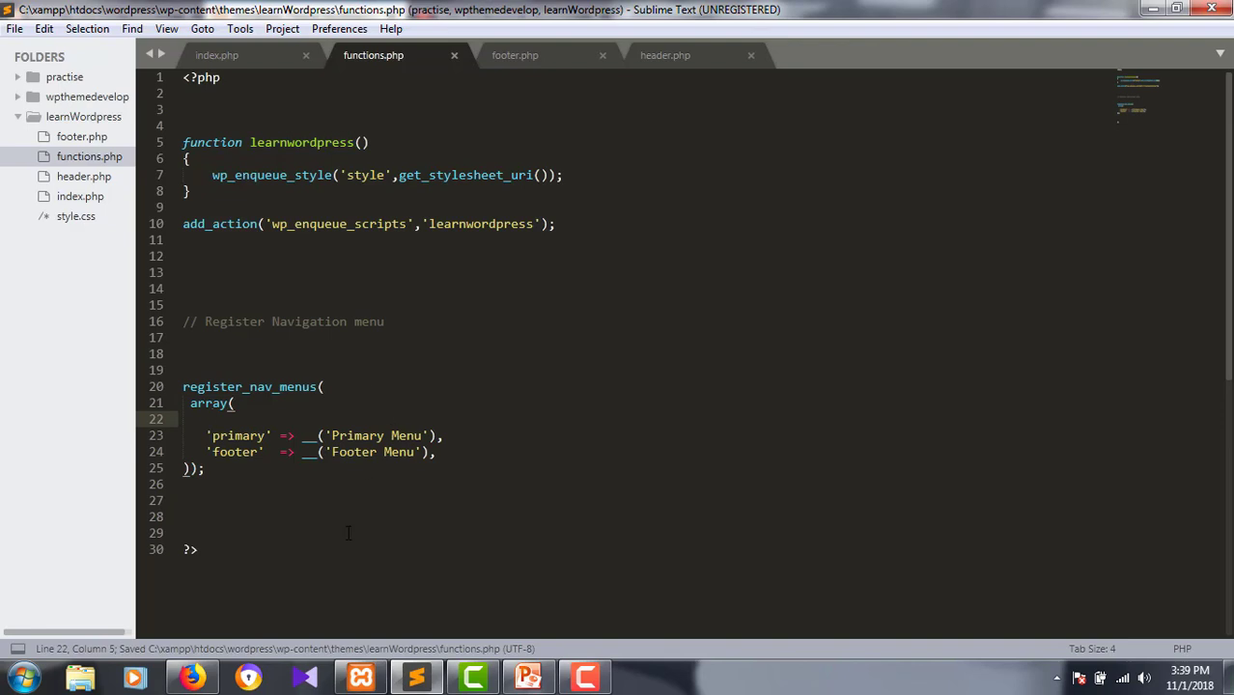
# Switch to the WordPress admin in Firefox, reload the Menus page, and create a menu named 'Main Menu'
pyautogui.click(193, 678)
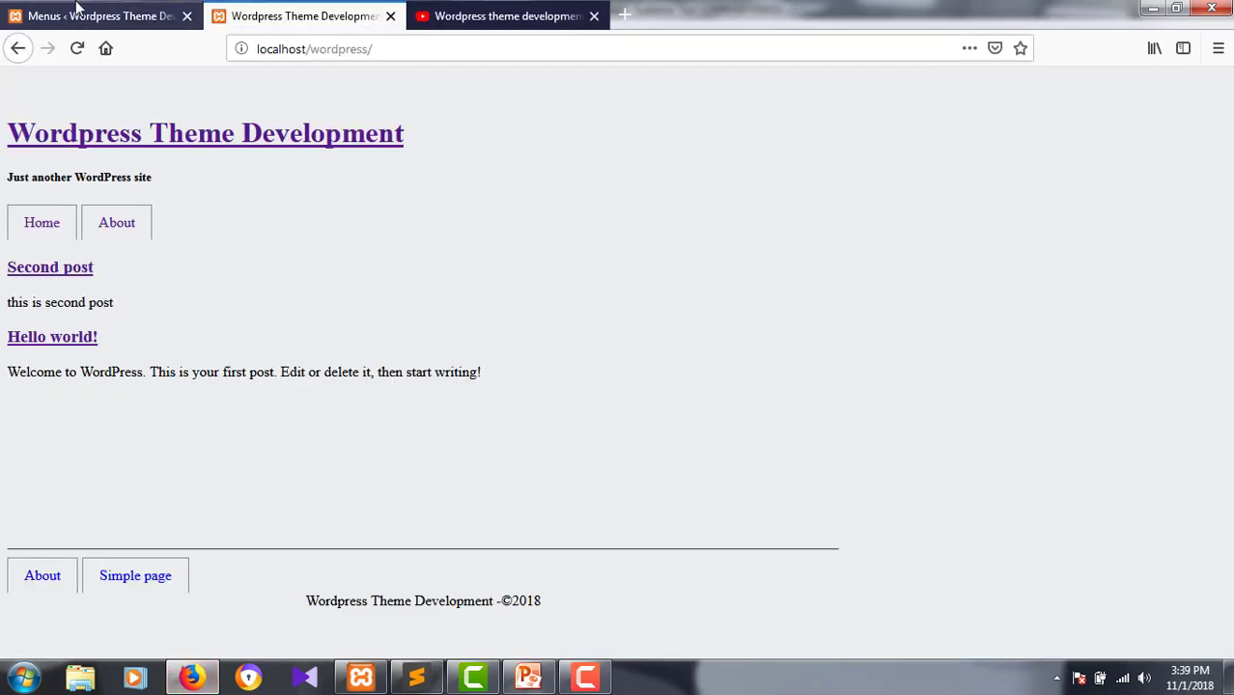
pyautogui.click(74, 11)
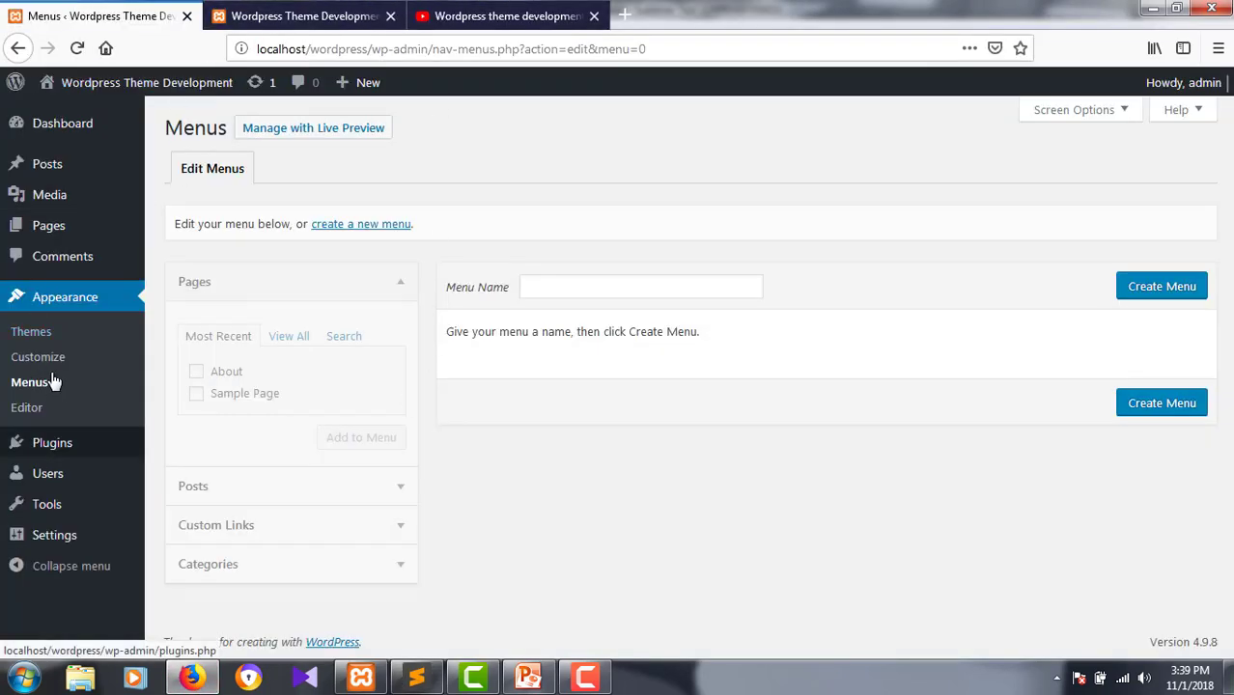
pyautogui.click(97, 298)
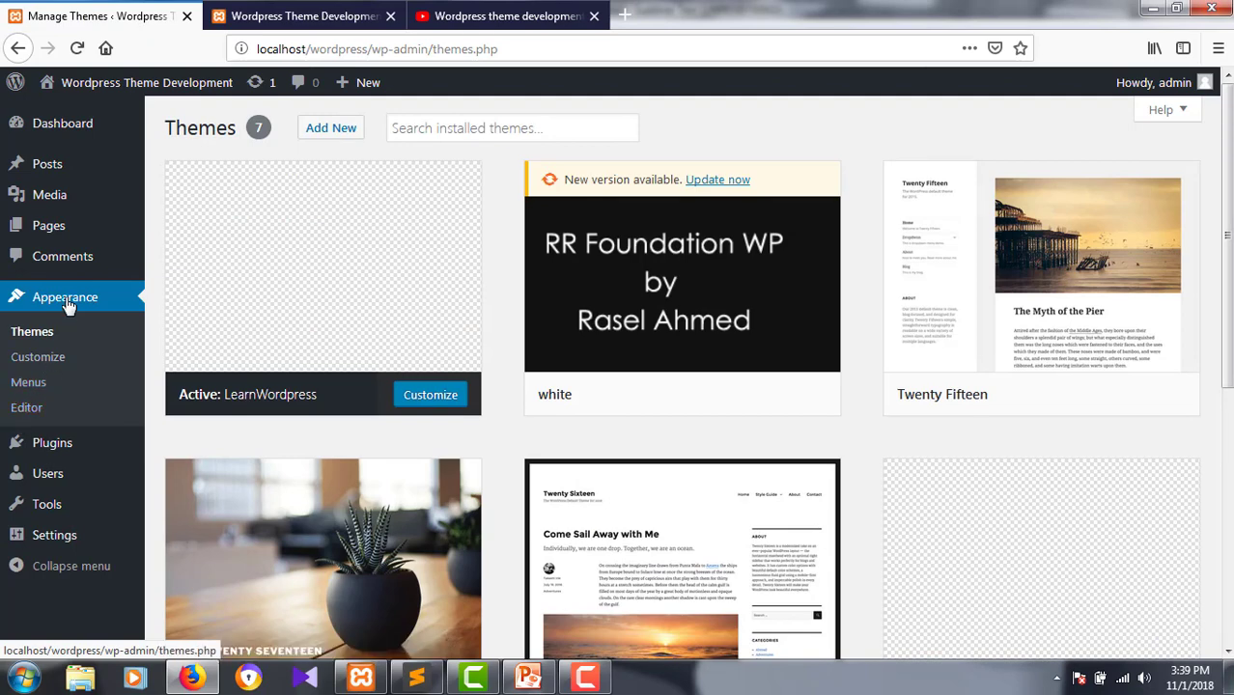
pyautogui.click(28, 383)
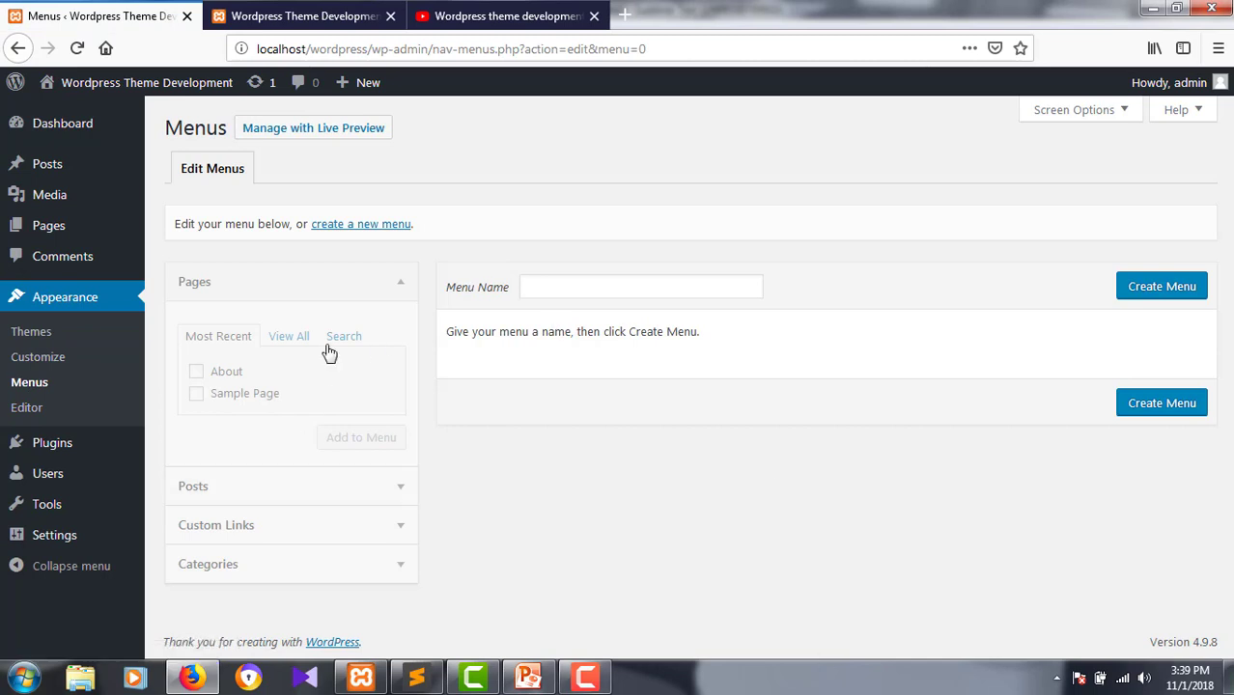
pyautogui.click(592, 297)
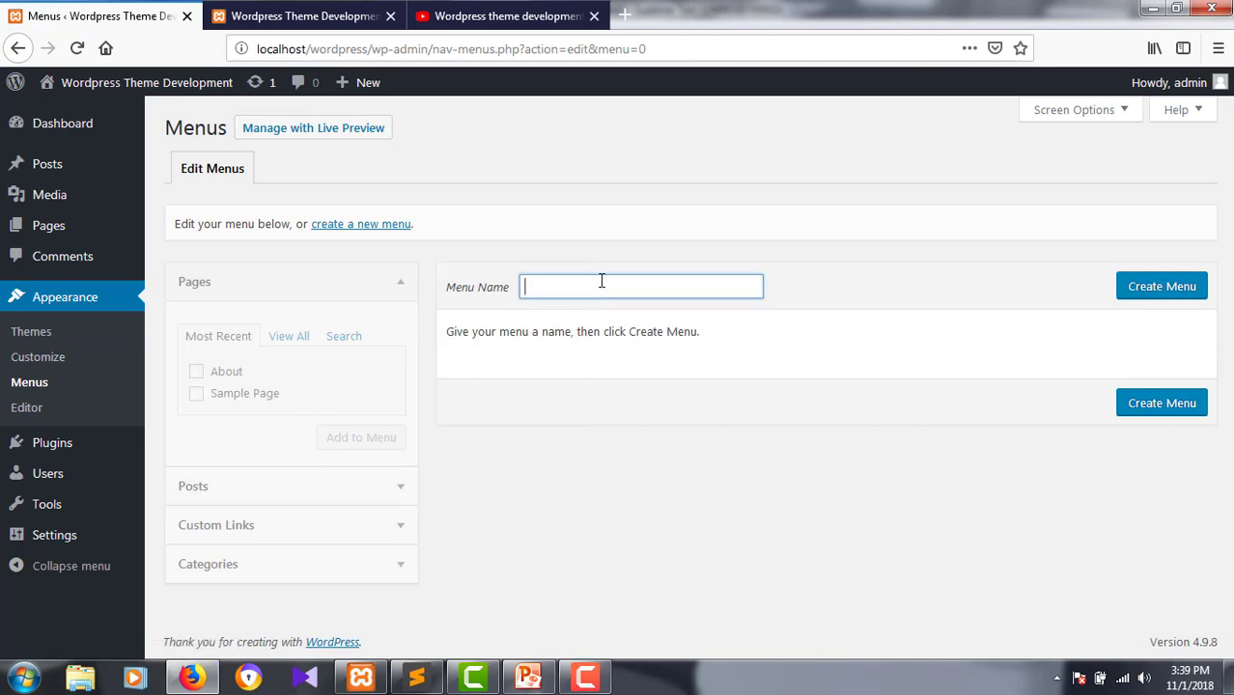
pyautogui.write('Main Menu')
pyautogui.click(1149, 296)
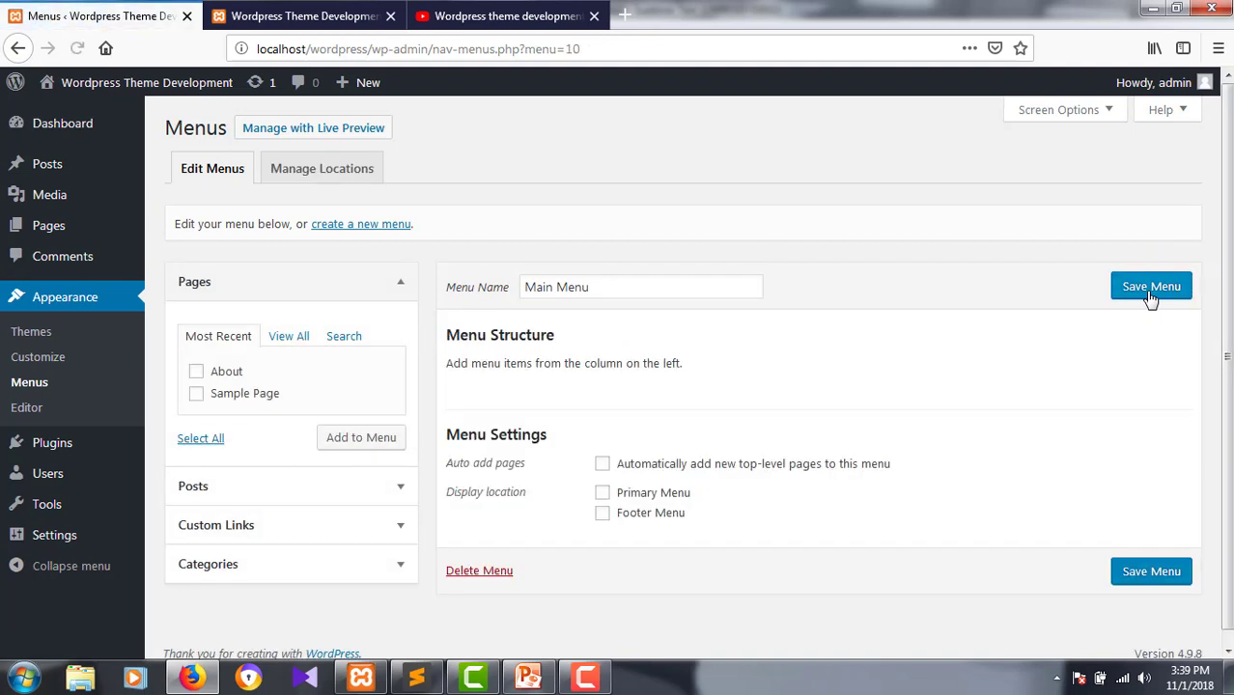
# Add the Home, About and Sample Page items to Main Menu and save it
pyautogui.click(301, 340)
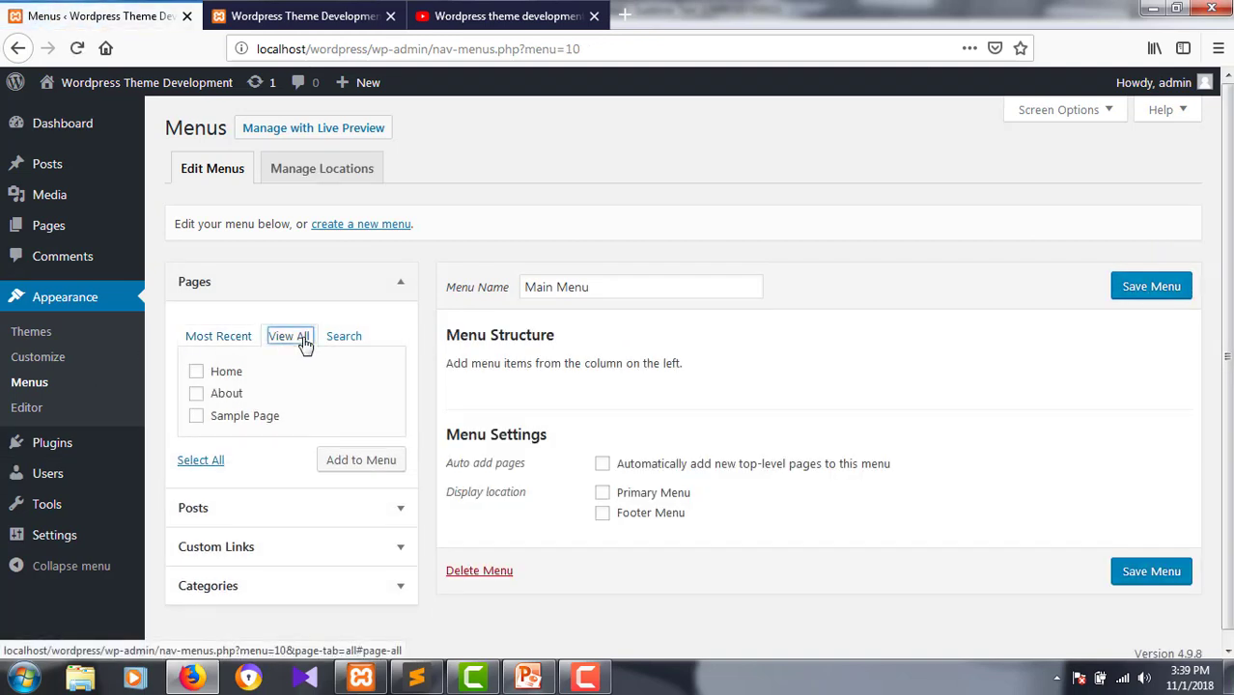
pyautogui.click(197, 371)
pyautogui.click(198, 396)
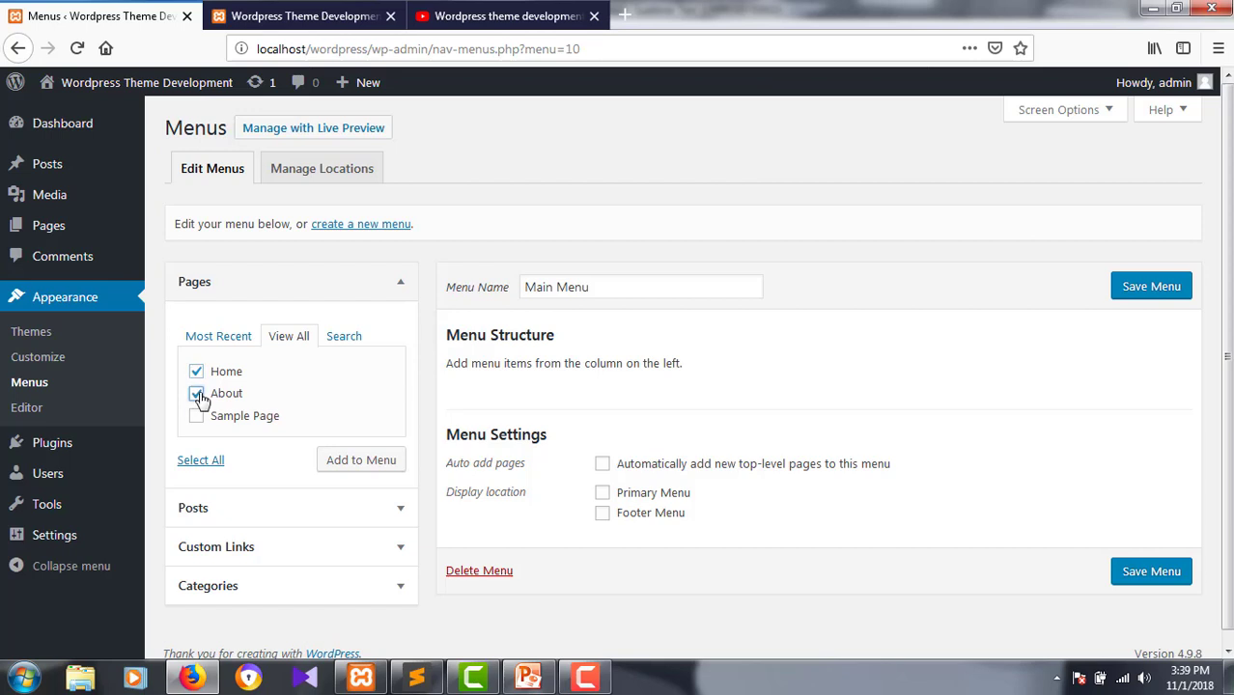
pyautogui.click(196, 417)
pyautogui.click(341, 465)
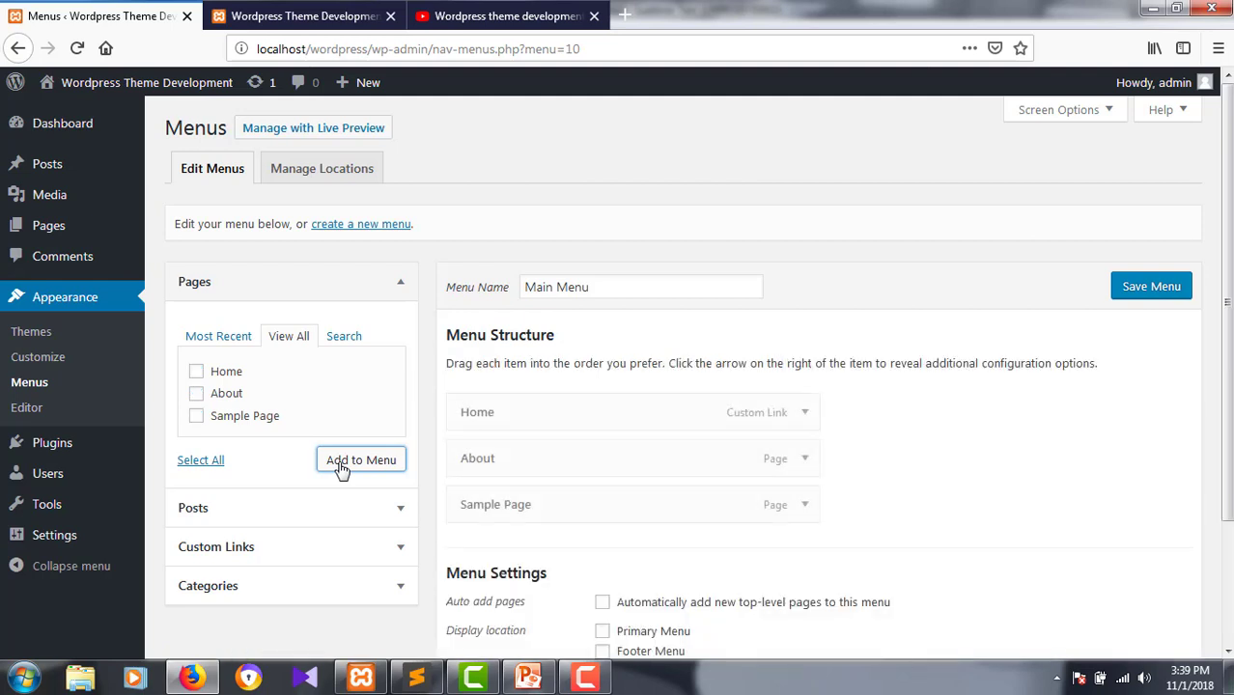
pyautogui.click(1153, 290)
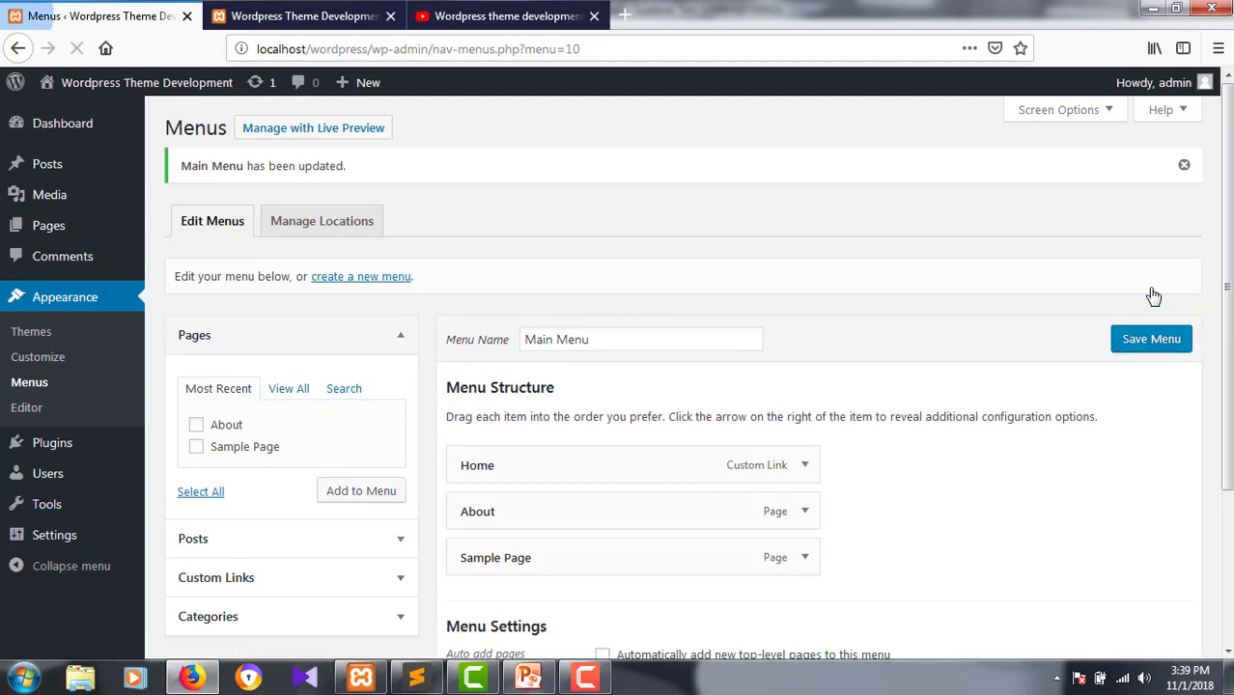
# Create another new menu named 'Footer menu'
pyautogui.click(390, 279)
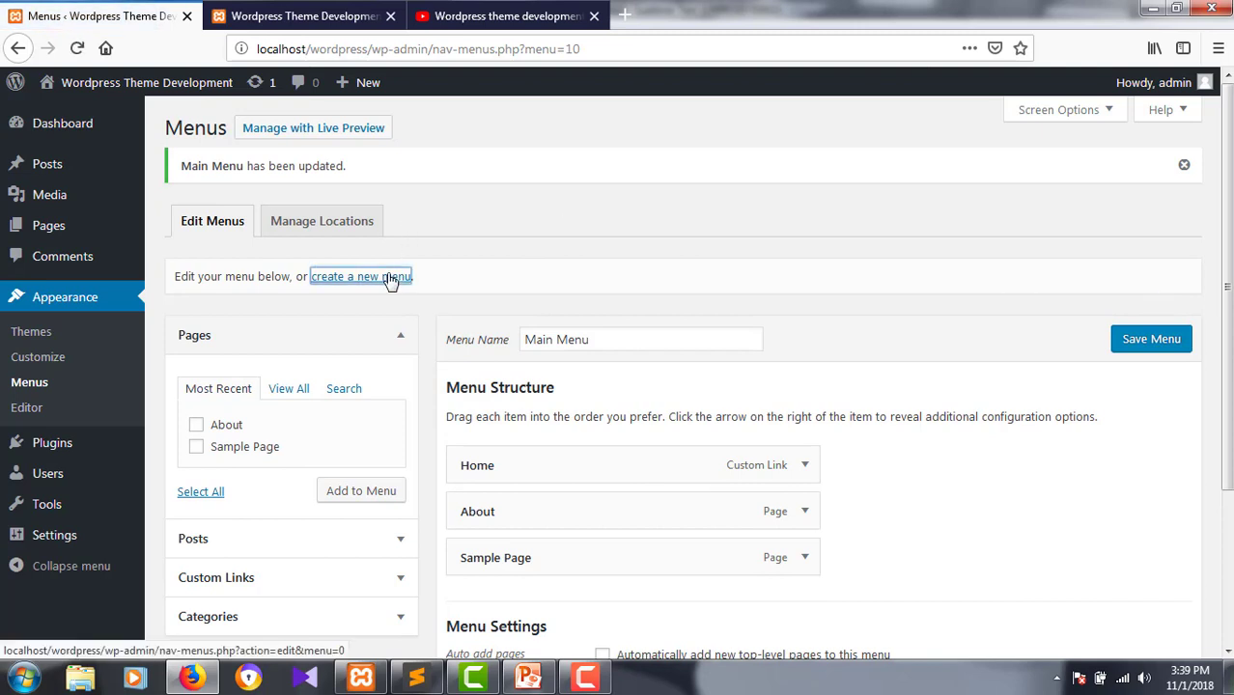
pyautogui.click(560, 289)
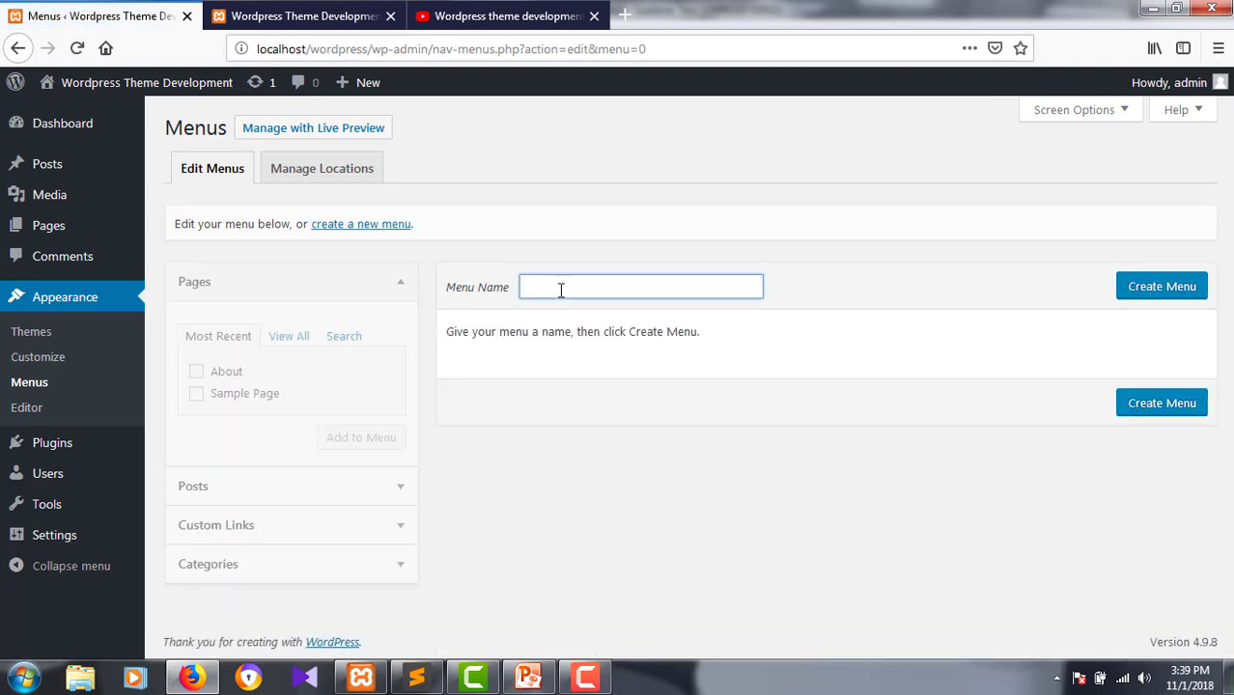
pyautogui.write('Footer')
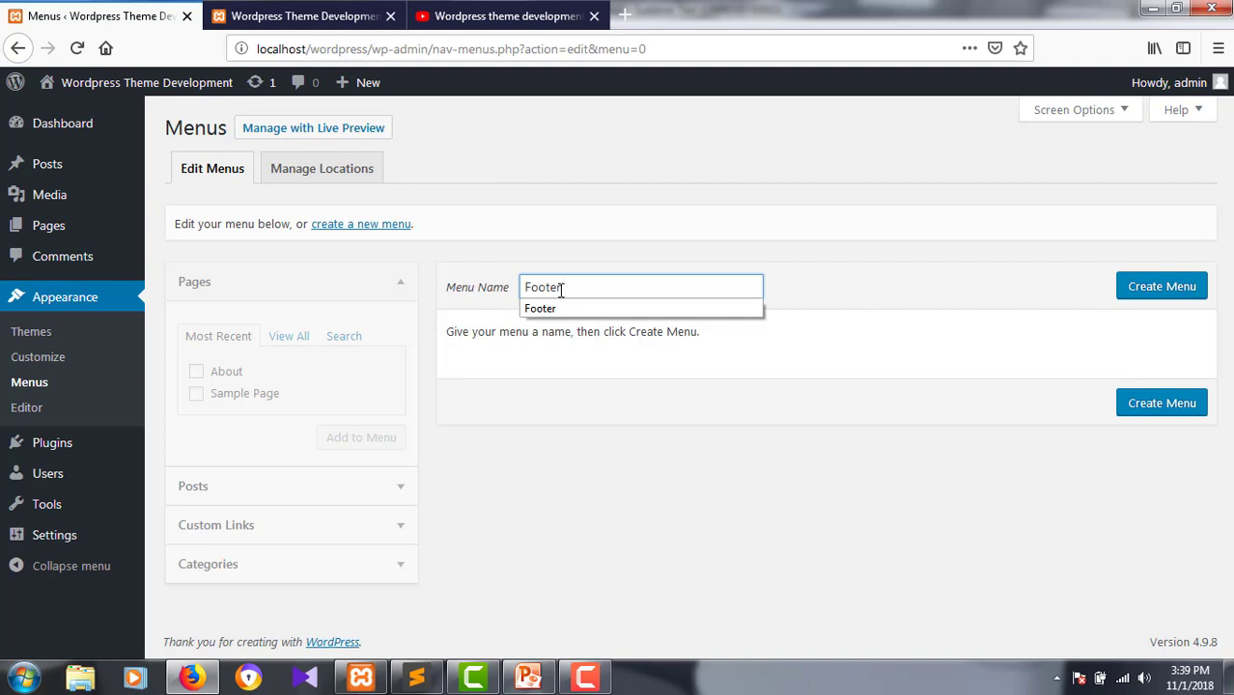
pyautogui.write(' Menu')
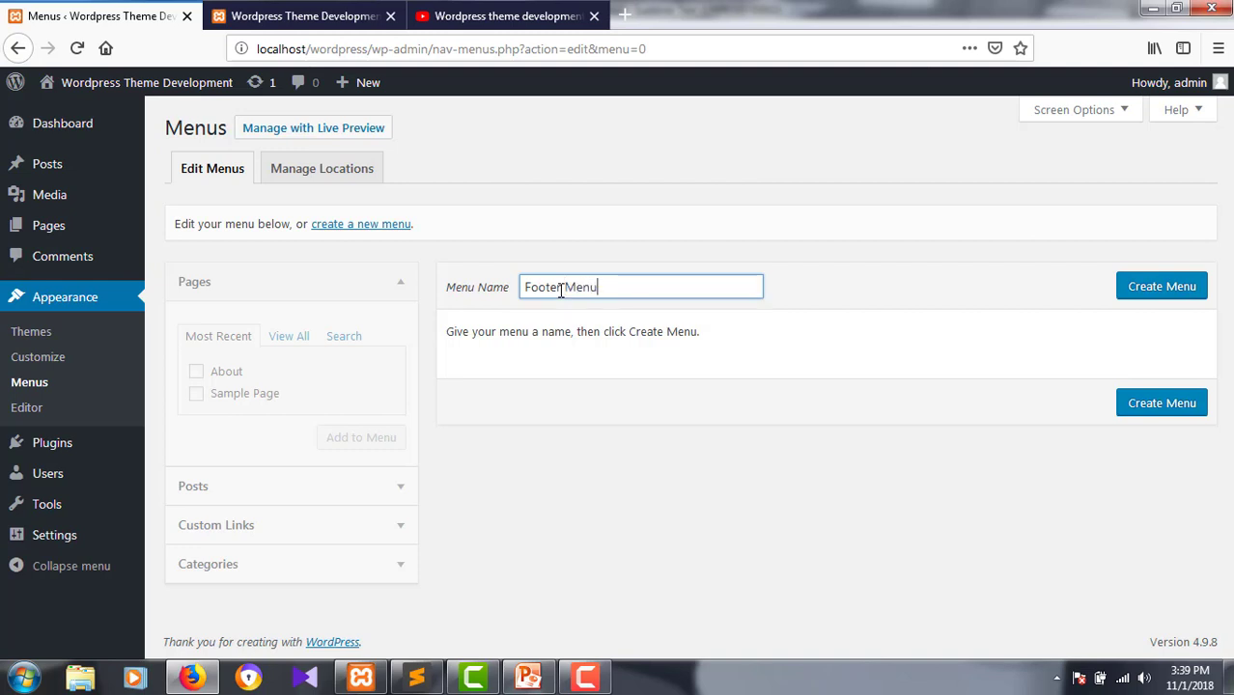
pyautogui.press('BackSpace')
pyautogui.press('BackSpace')
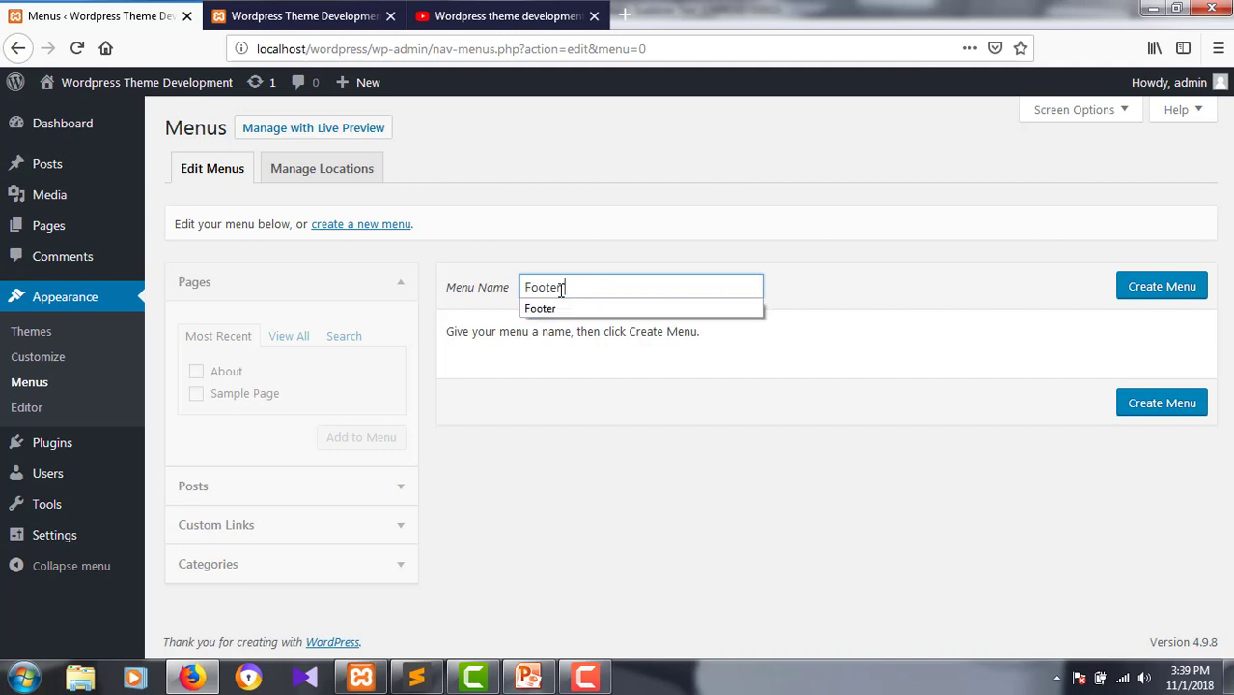
pyautogui.write('menu')
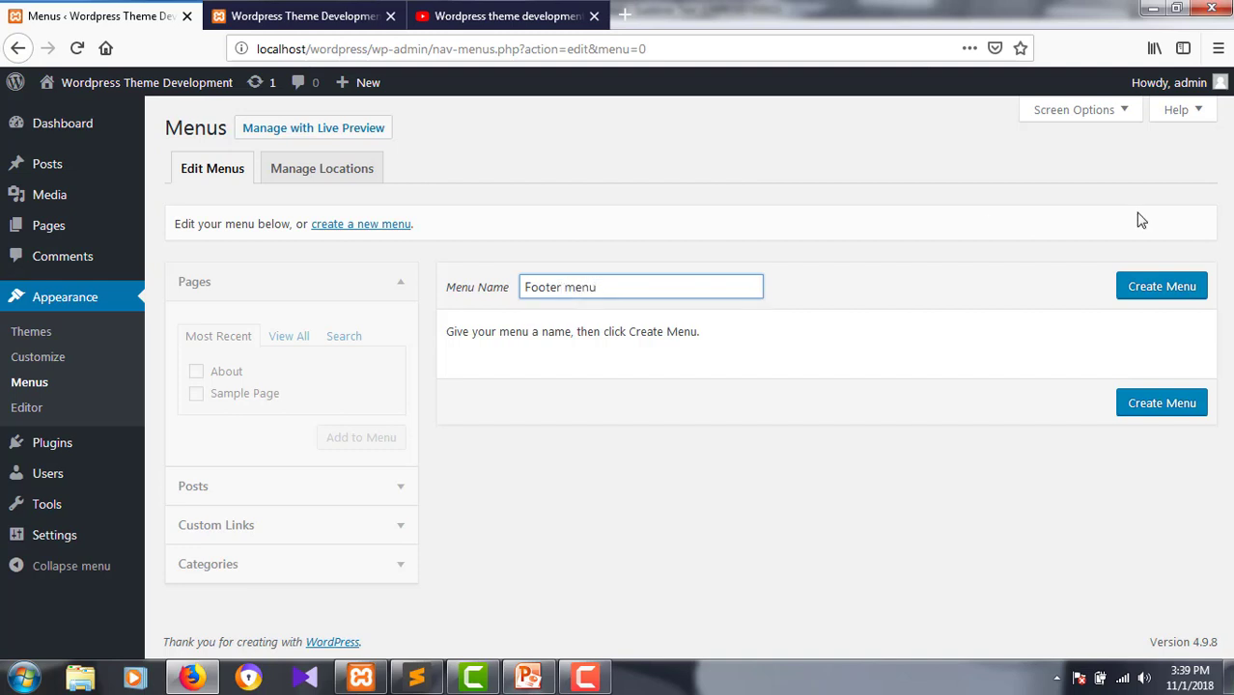
pyautogui.click(1142, 300)
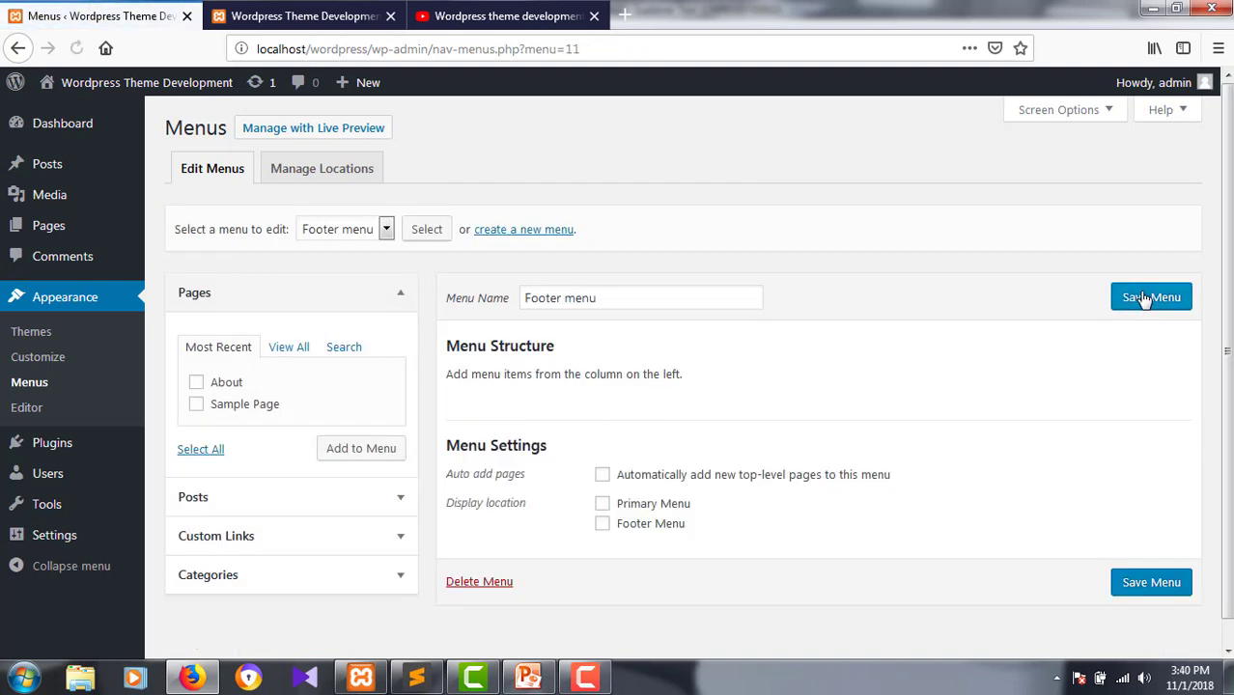
# Add the About and Sample Page pages to Footer menu and save it
pyautogui.click(213, 404)
pyautogui.click(370, 452)
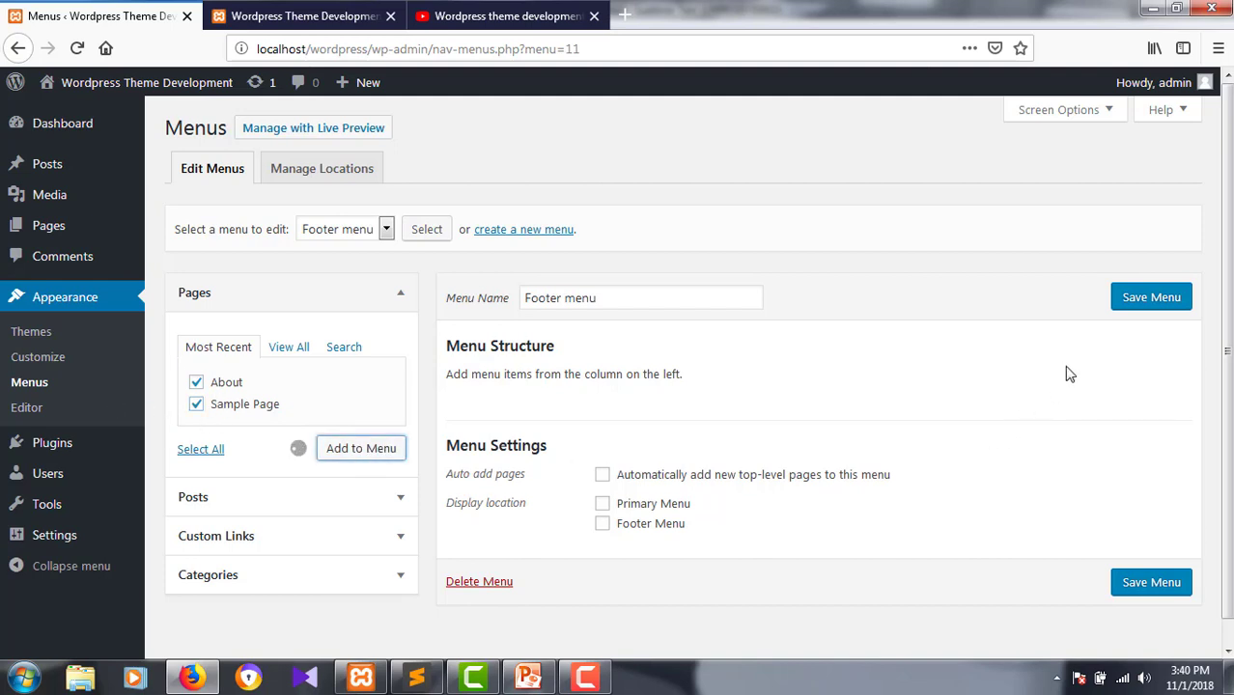
pyautogui.click(1151, 300)
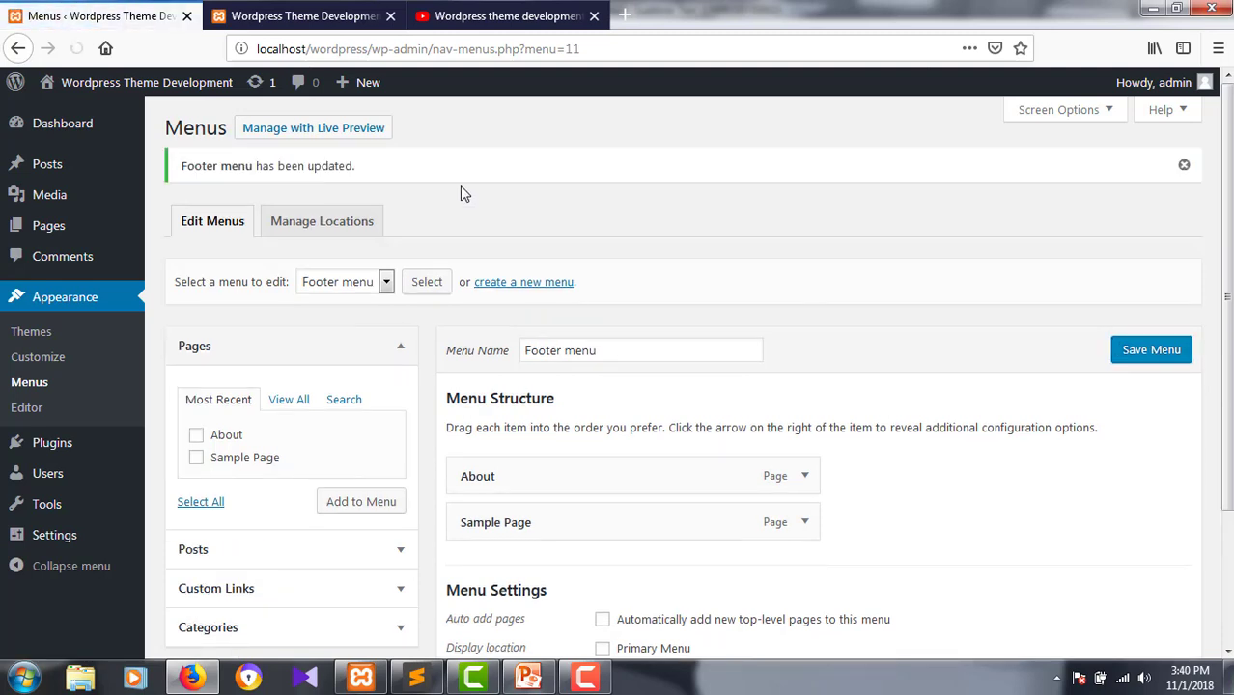
# Assign Main Menu to the Primary Menu location and Footer menu to the Footer Menu location, and save the changes
pyautogui.click(321, 223)
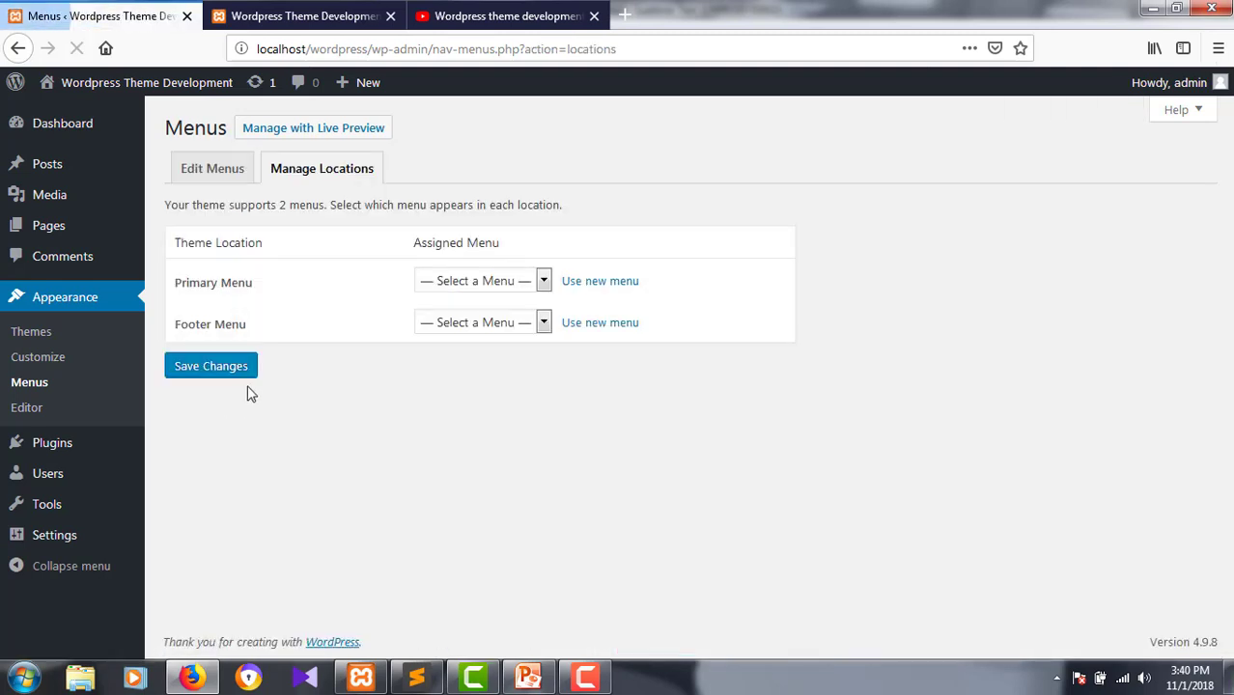
pyautogui.click(229, 287)
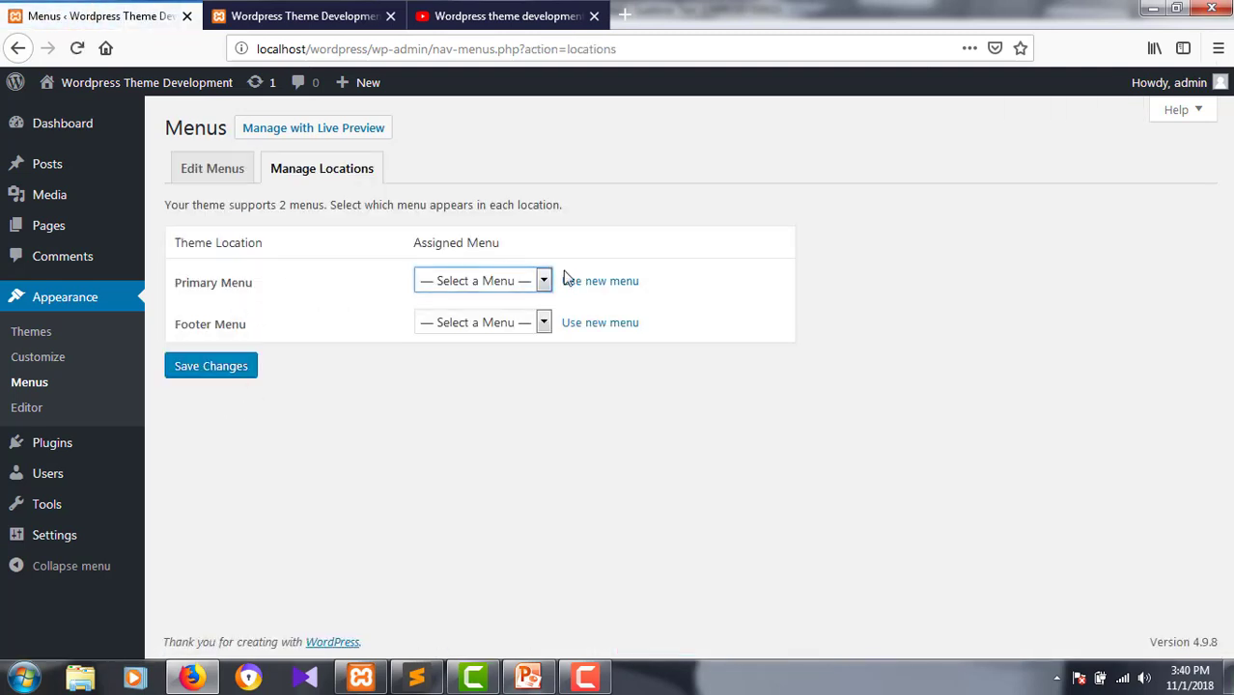
pyautogui.click(545, 281)
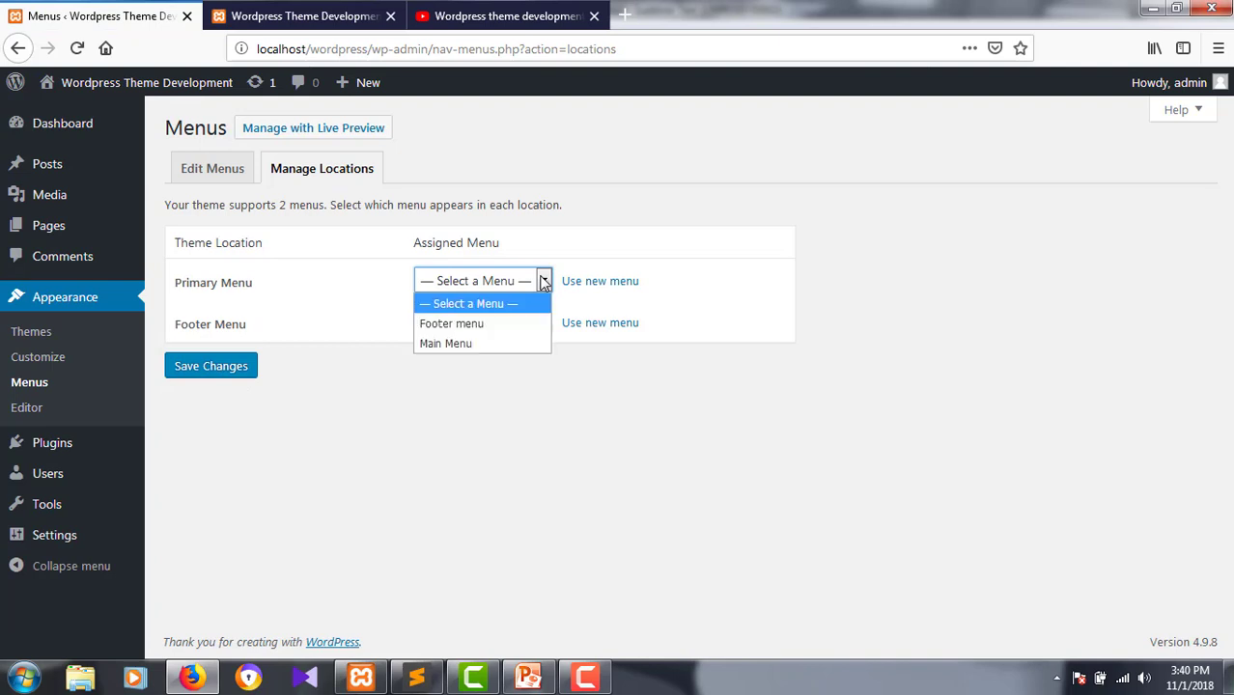
pyautogui.click(439, 345)
pyautogui.click(452, 326)
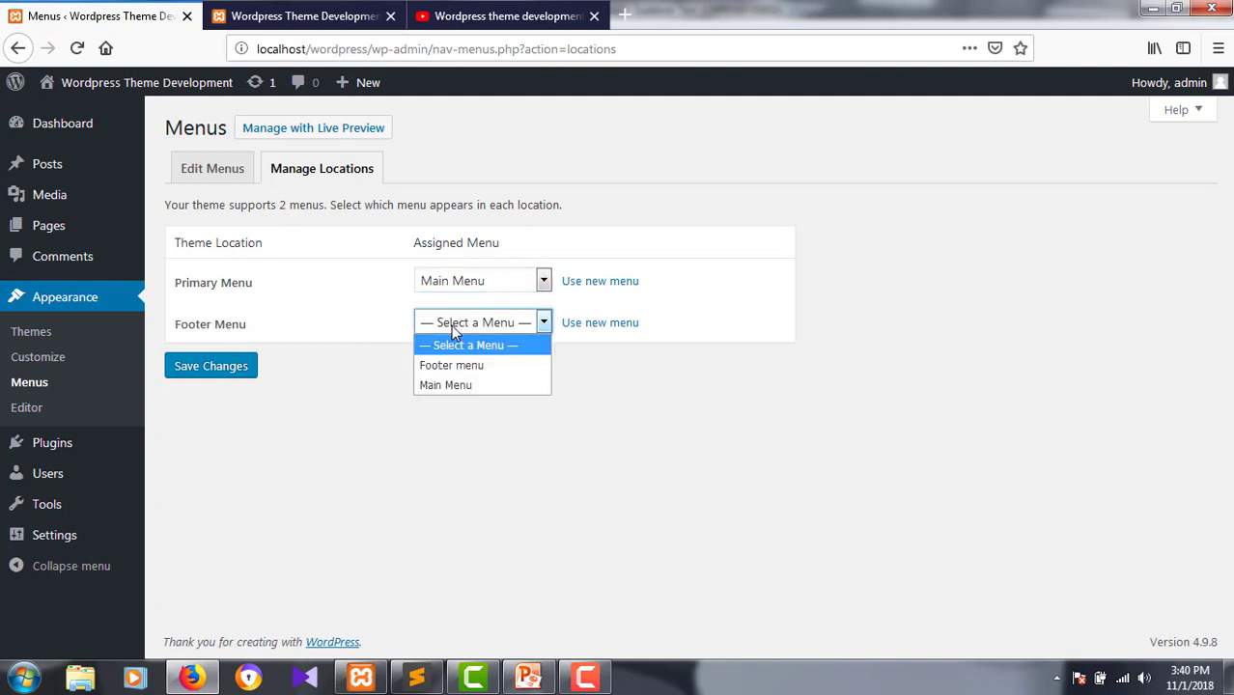
pyautogui.click(454, 367)
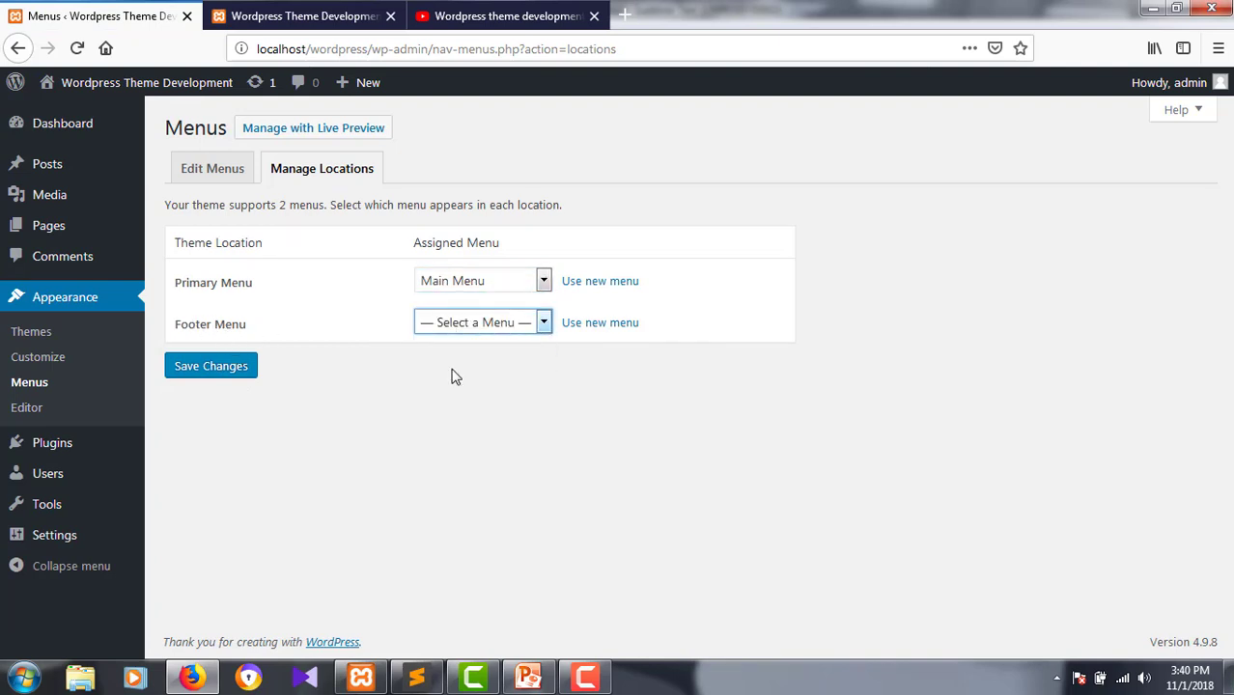
pyautogui.click(194, 379)
# Reload the site's front page and compare its header and footer menus with the locations assigned in the admin
pyautogui.click(253, 27)
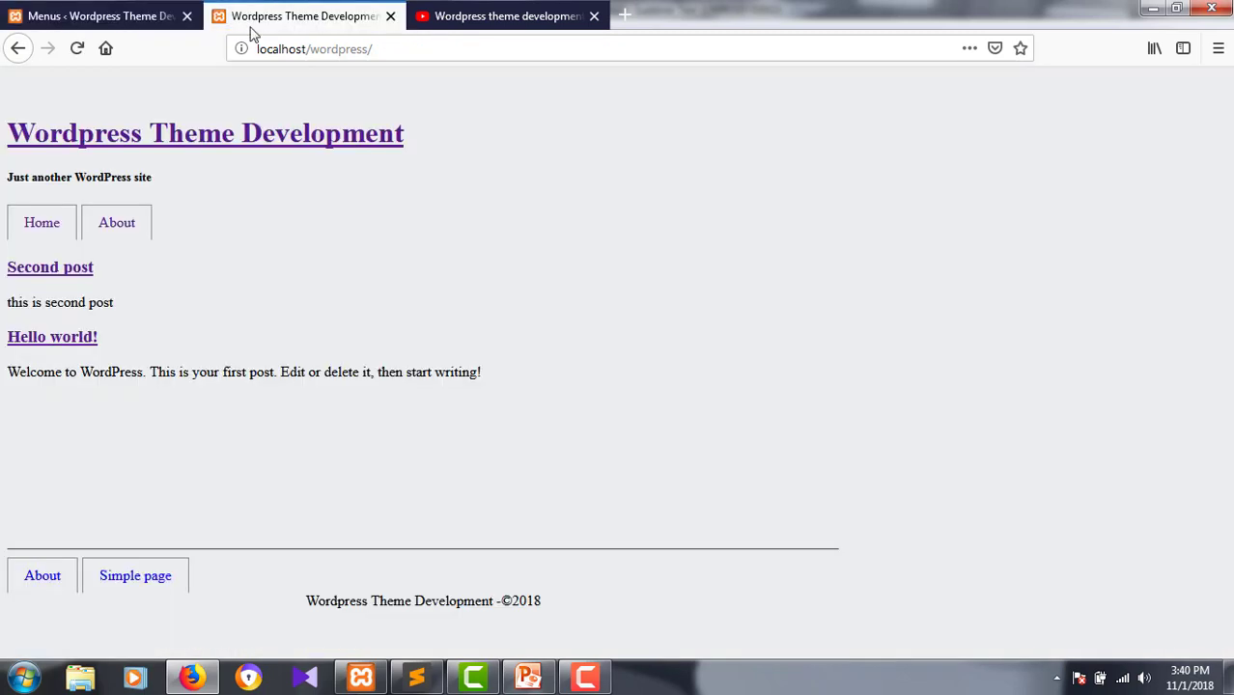
pyautogui.click(77, 48)
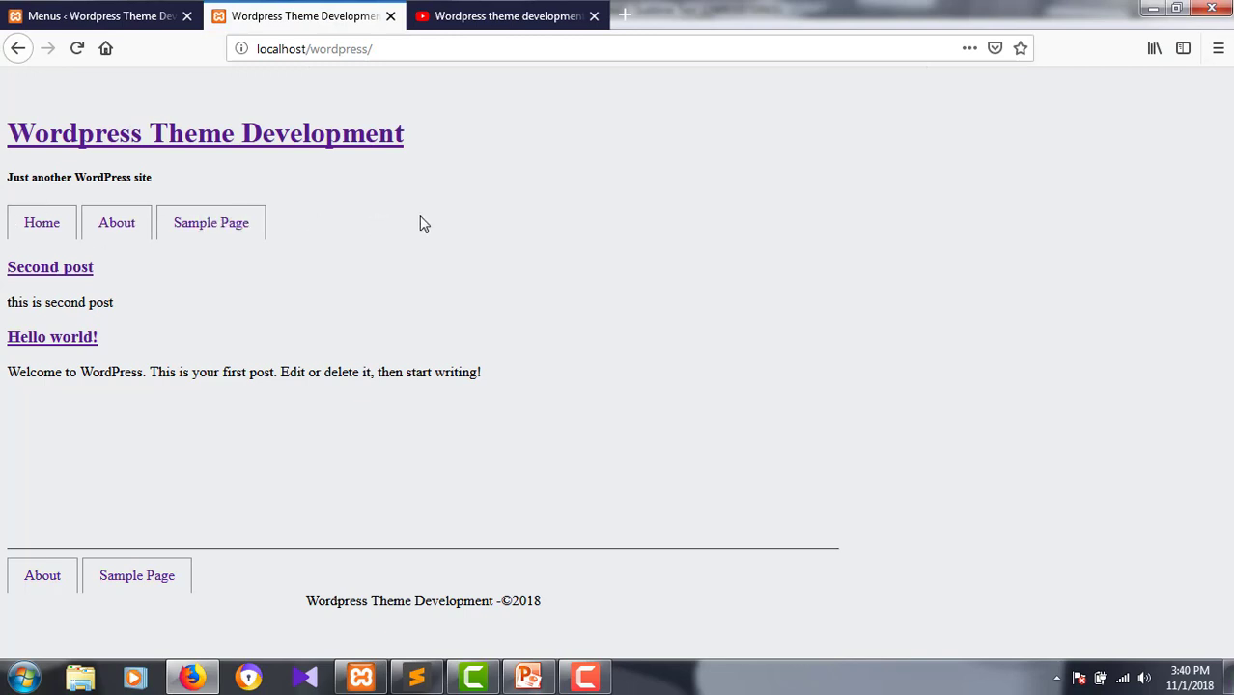
pyautogui.click(29, 236)
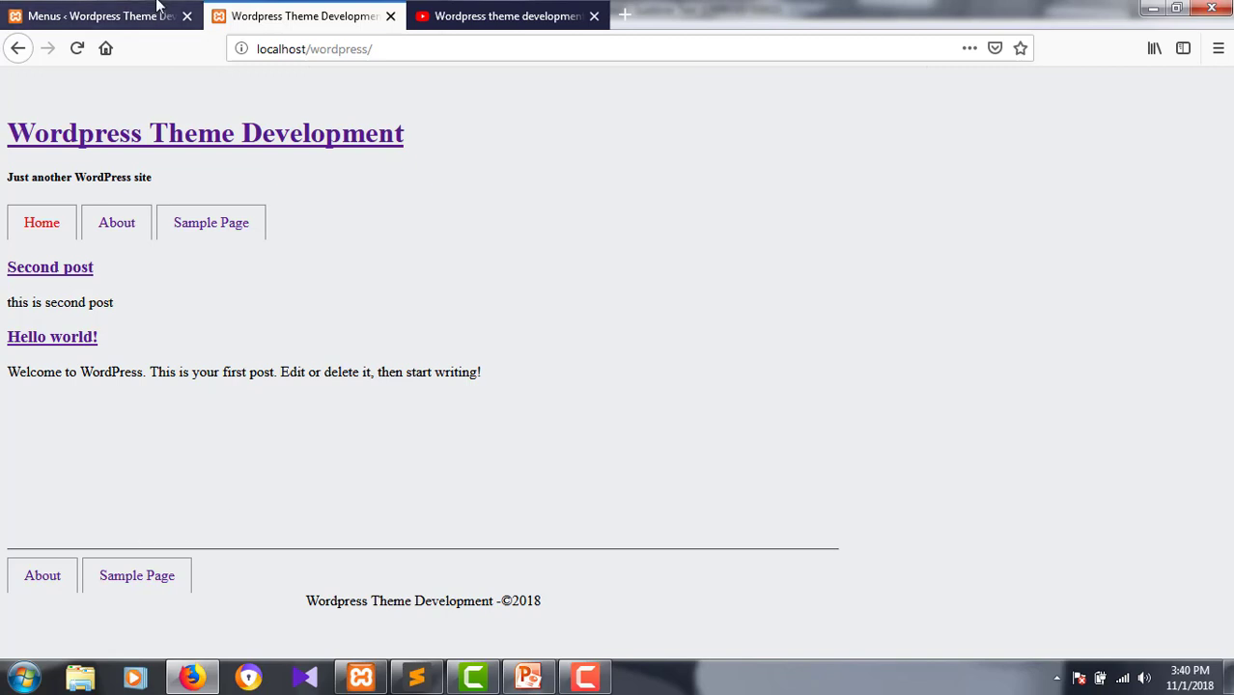
pyautogui.click(131, 13)
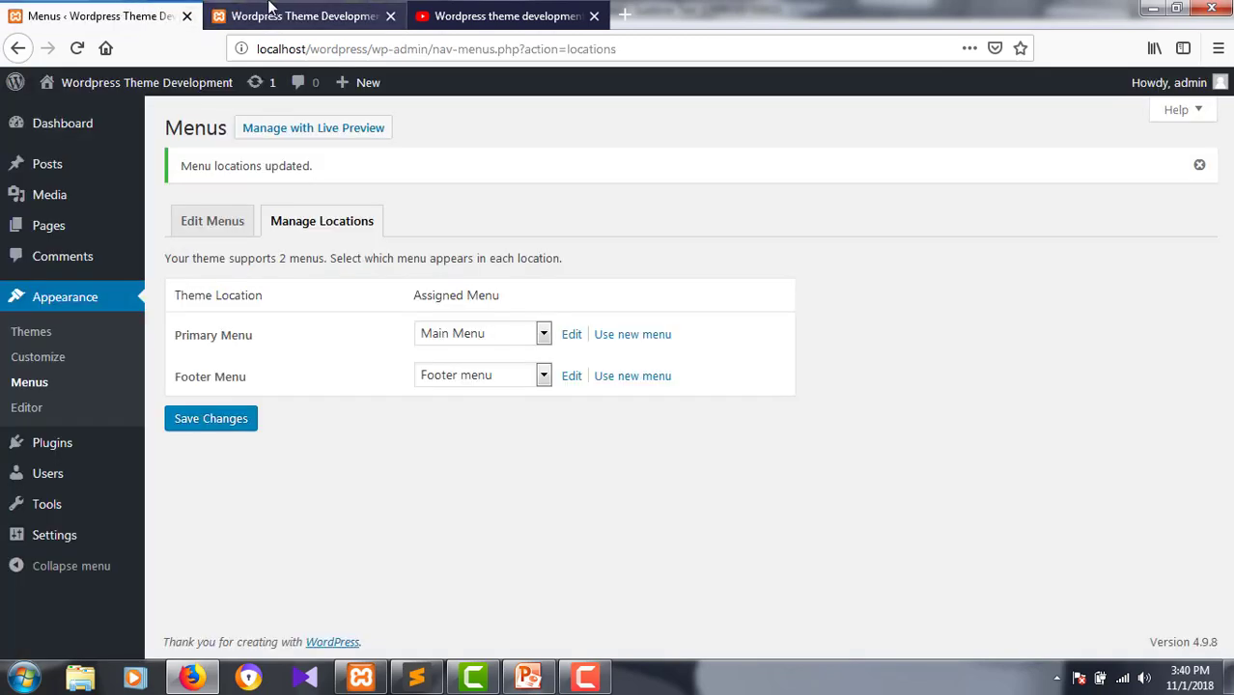
pyautogui.click(270, 11)
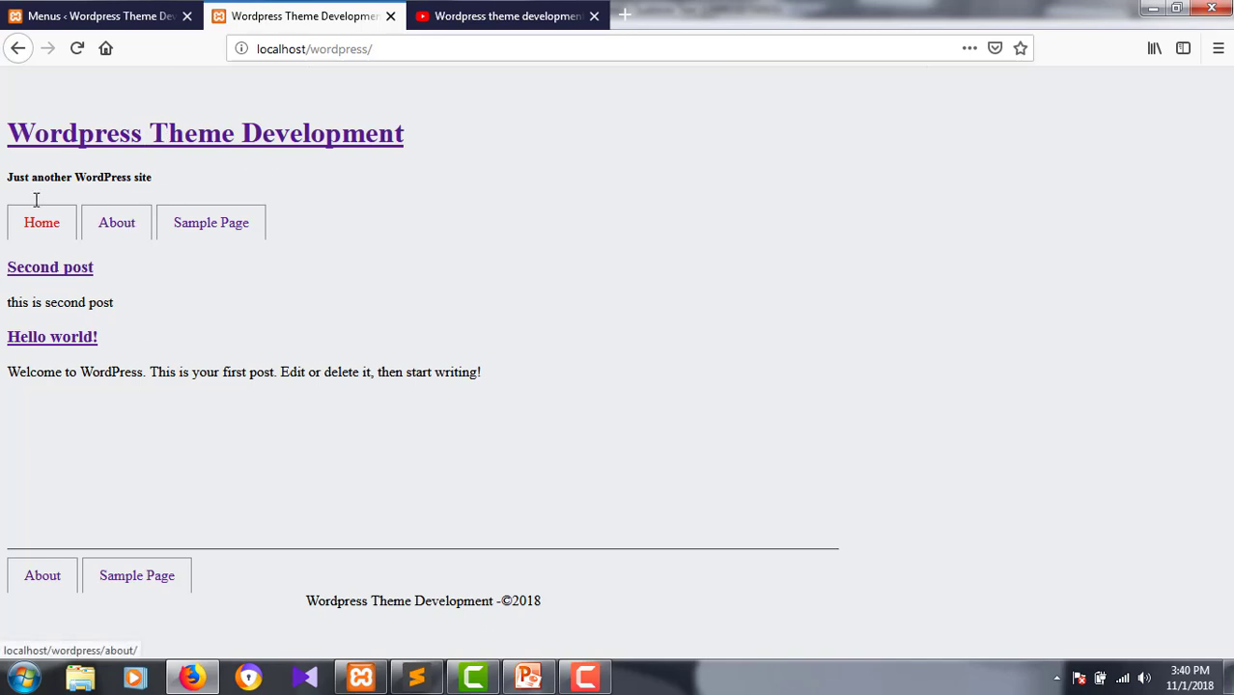
pyautogui.click(82, 12)
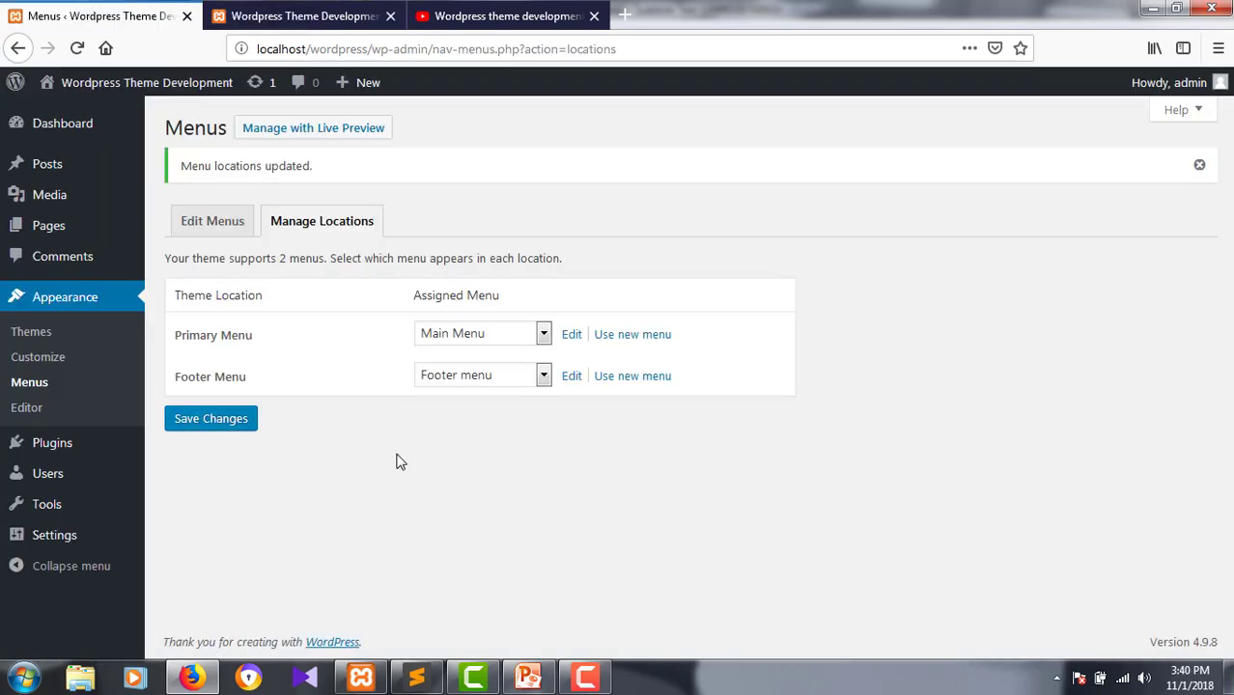
# Open Main Menu for editing and try to reorder its Sample Page item, saving the menu
pyautogui.click(232, 225)
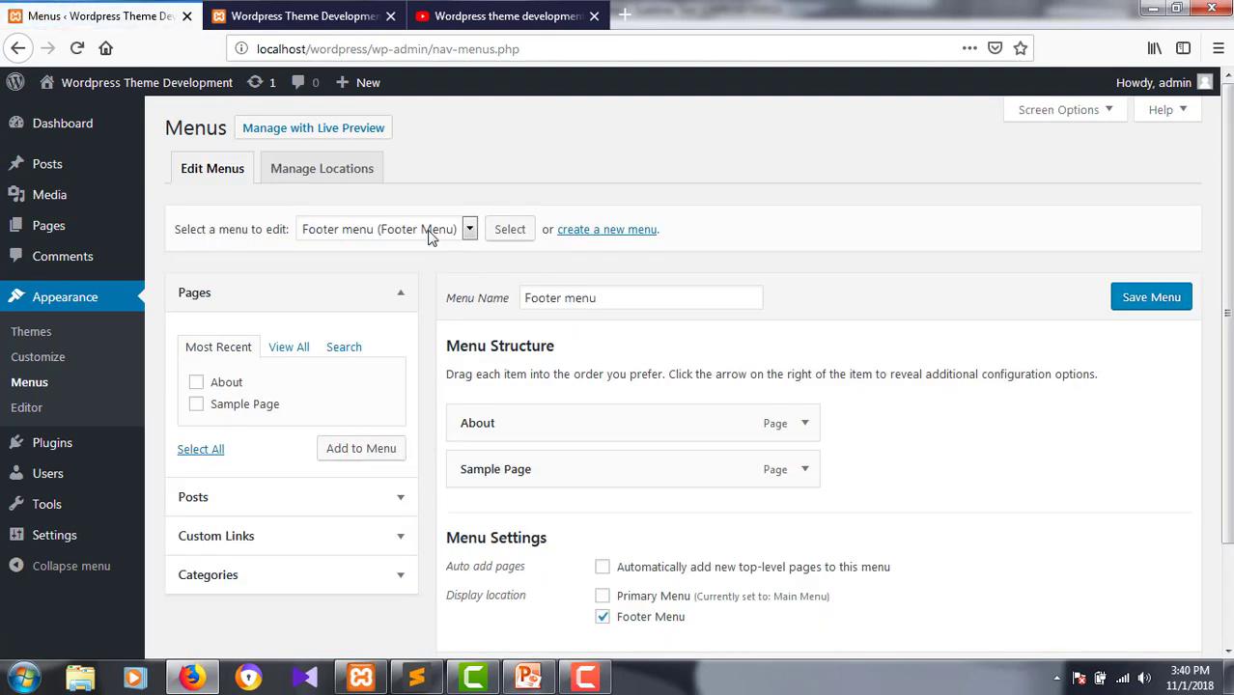
pyautogui.click(429, 233)
pyautogui.click(374, 270)
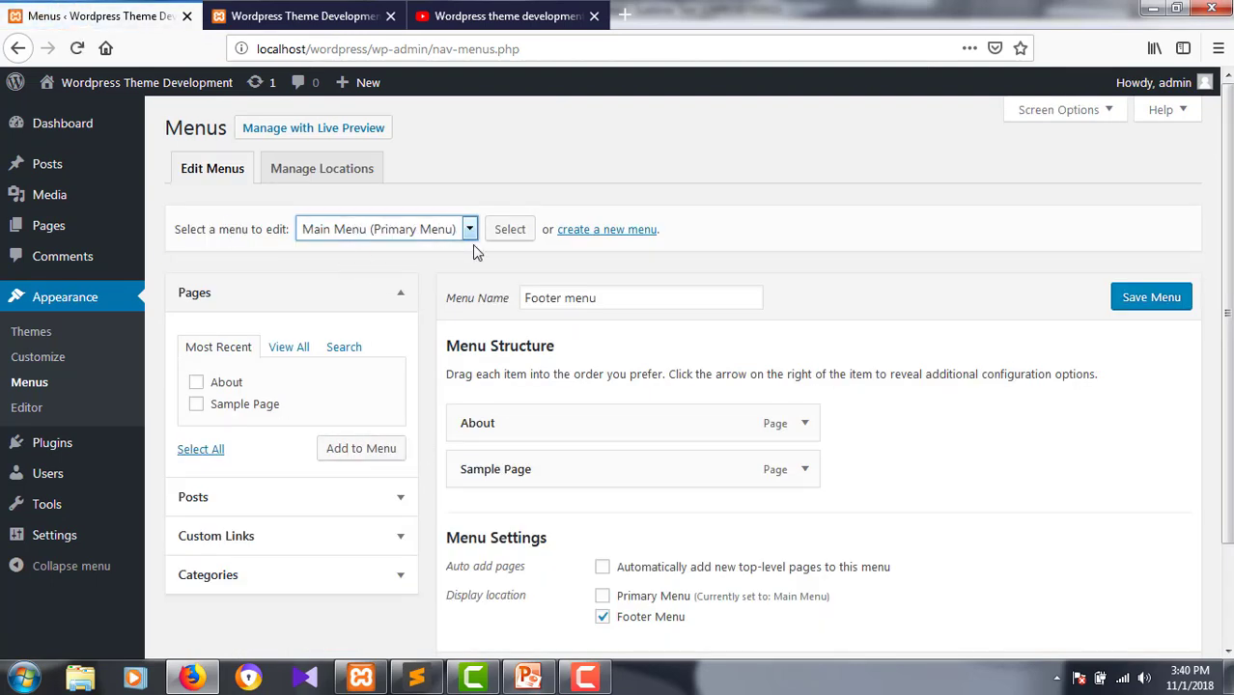
pyautogui.click(509, 232)
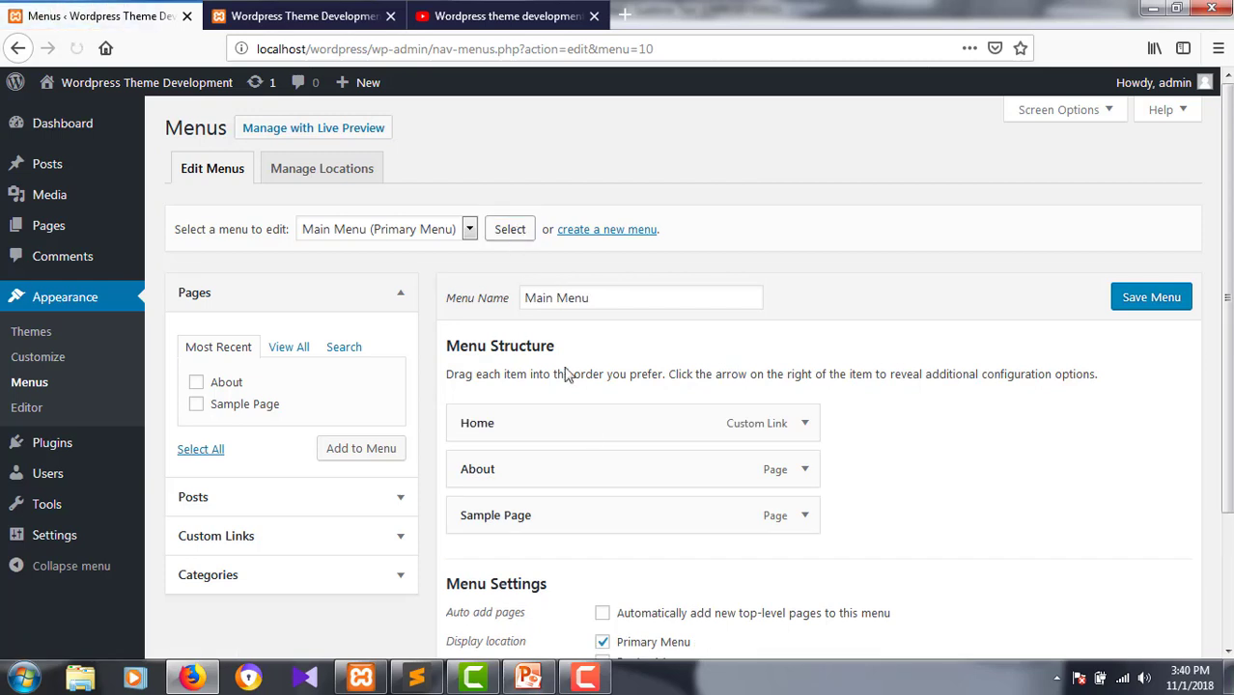
pyautogui.moveTo(535, 527); pyautogui.dragTo(495, 517)
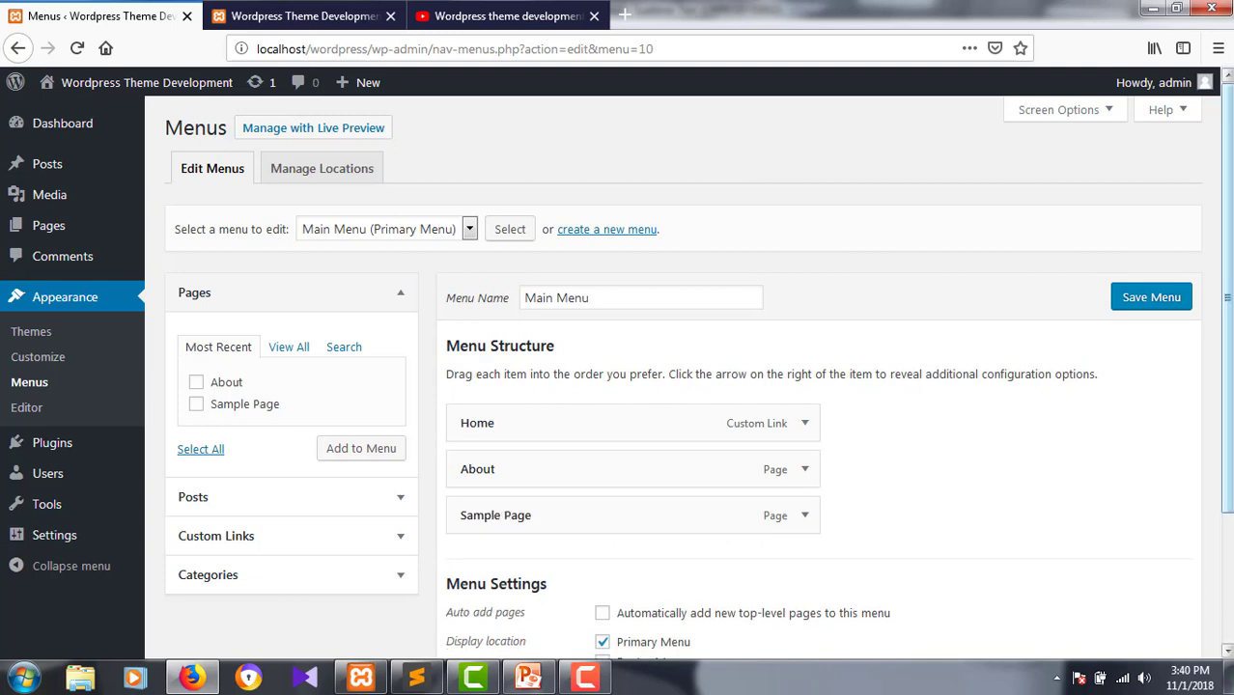
pyautogui.scroll(-2, 1163, 278)
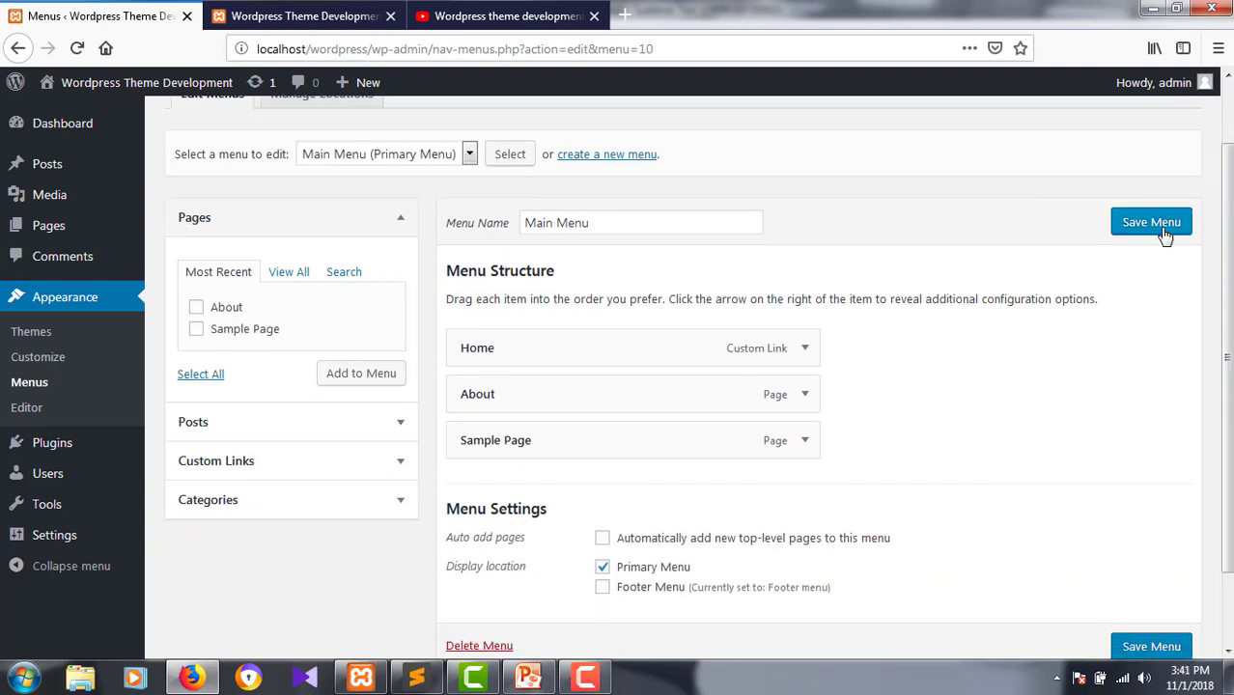
pyautogui.click(1164, 229)
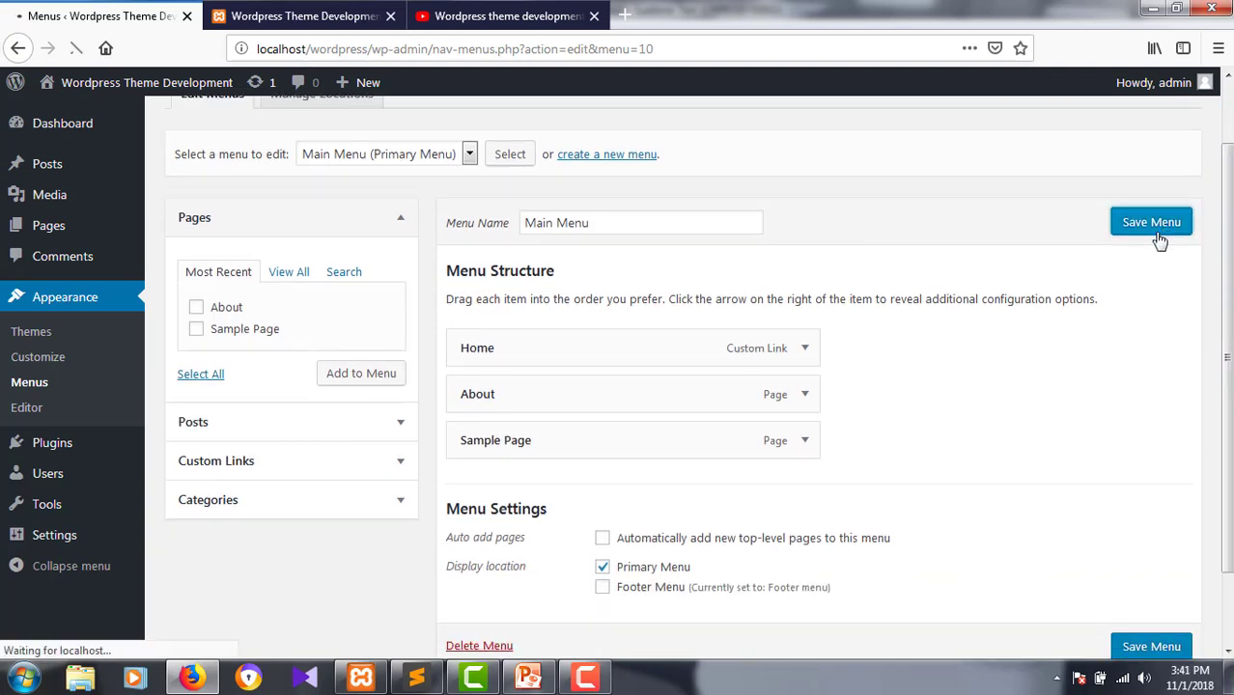
# Reload the site's front page to check the order of the header menu items
pyautogui.click(311, 16)
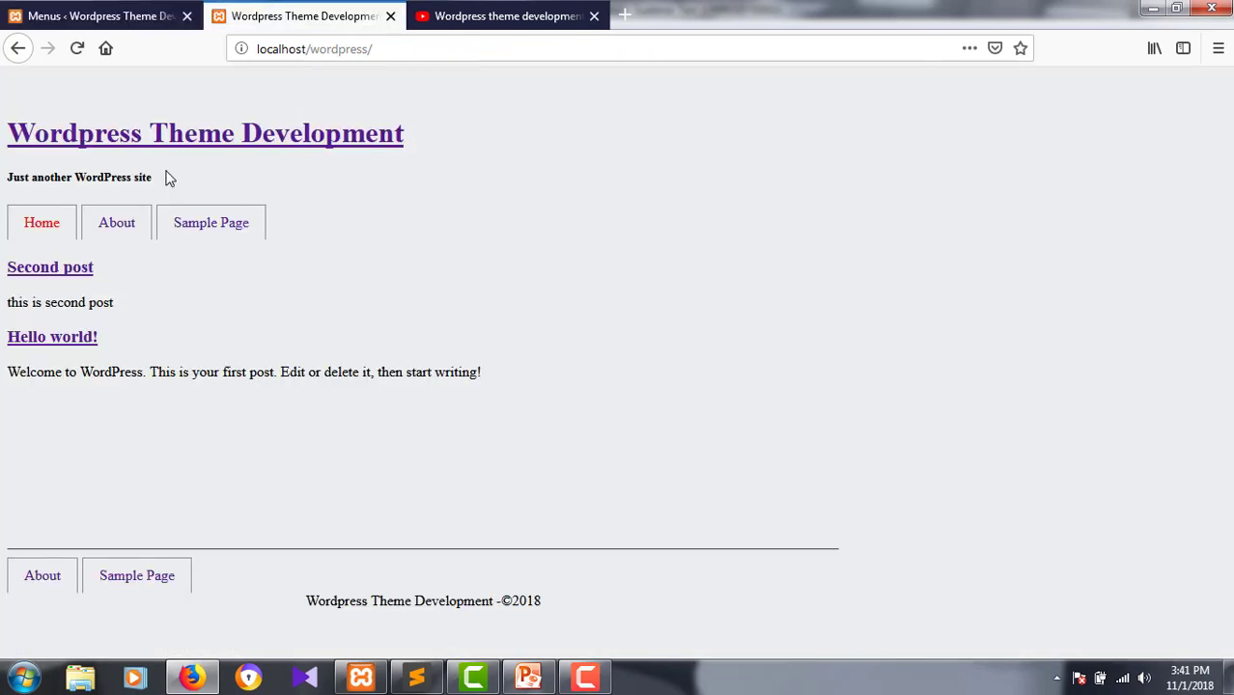
pyautogui.click(79, 49)
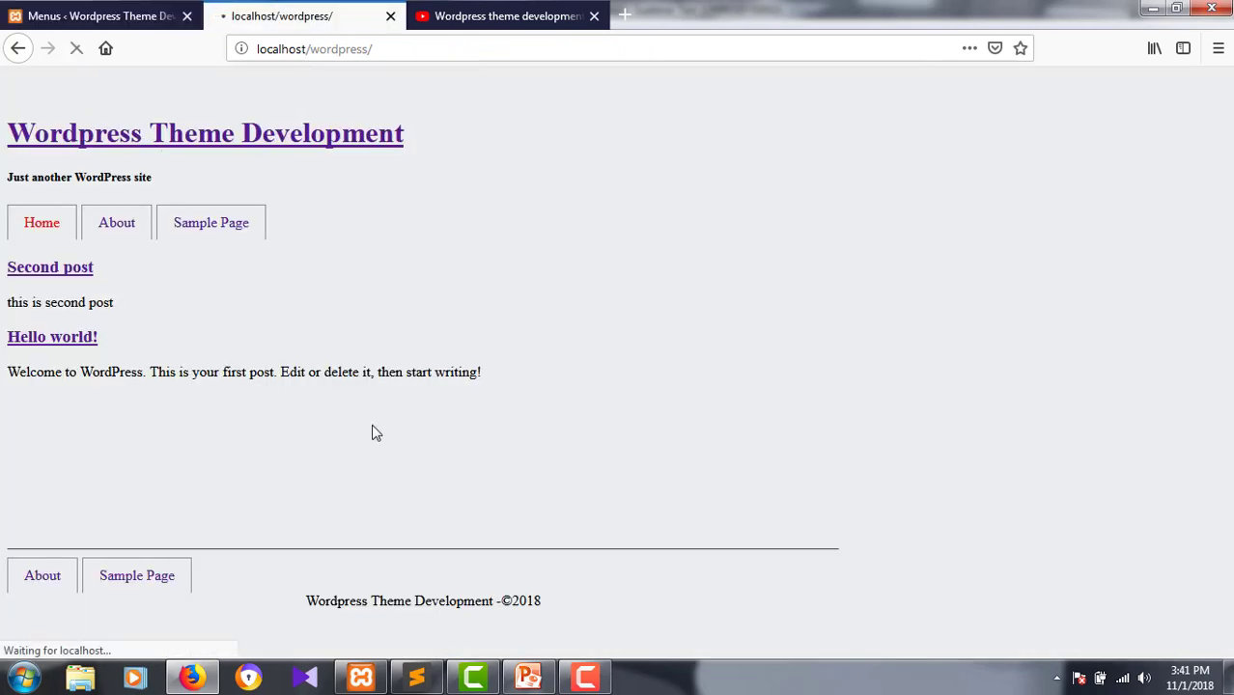
pyautogui.click(76, 48)
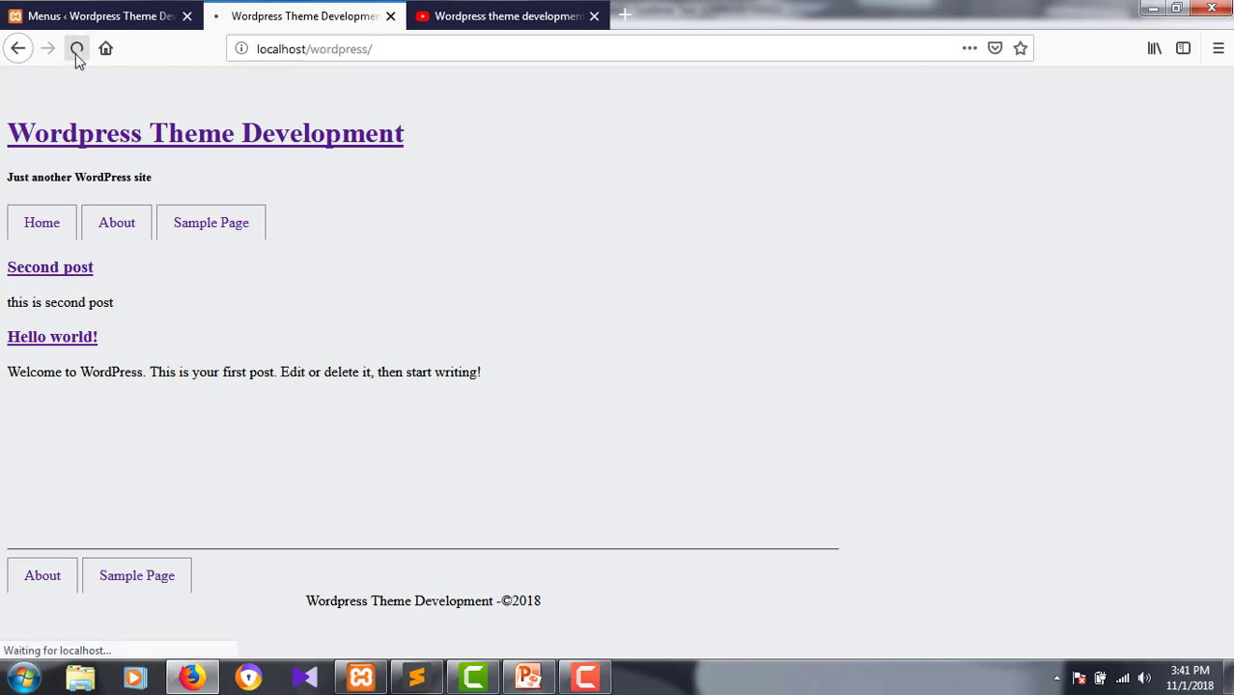
# Move Sample Page above About in the saved Main Menu structure and reload the site's front page to check it
pyautogui.click(106, 16)
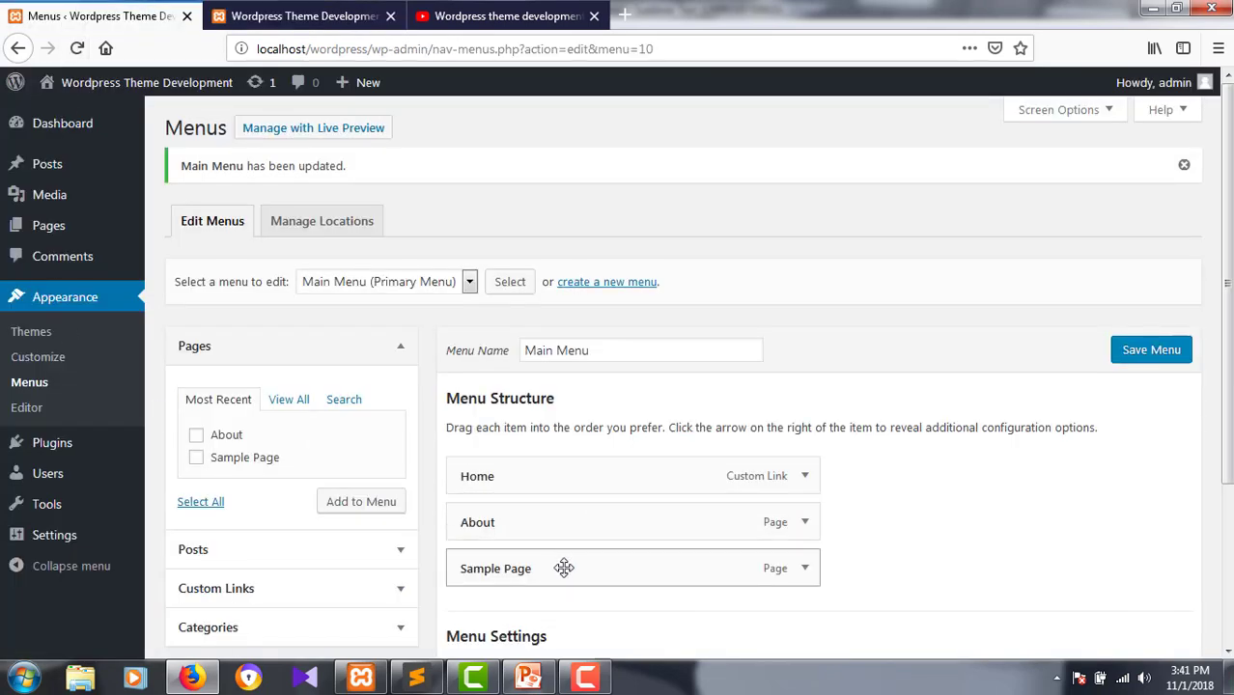
pyautogui.moveTo(550, 569); pyautogui.dragTo(558, 517)
pyautogui.click(1146, 352)
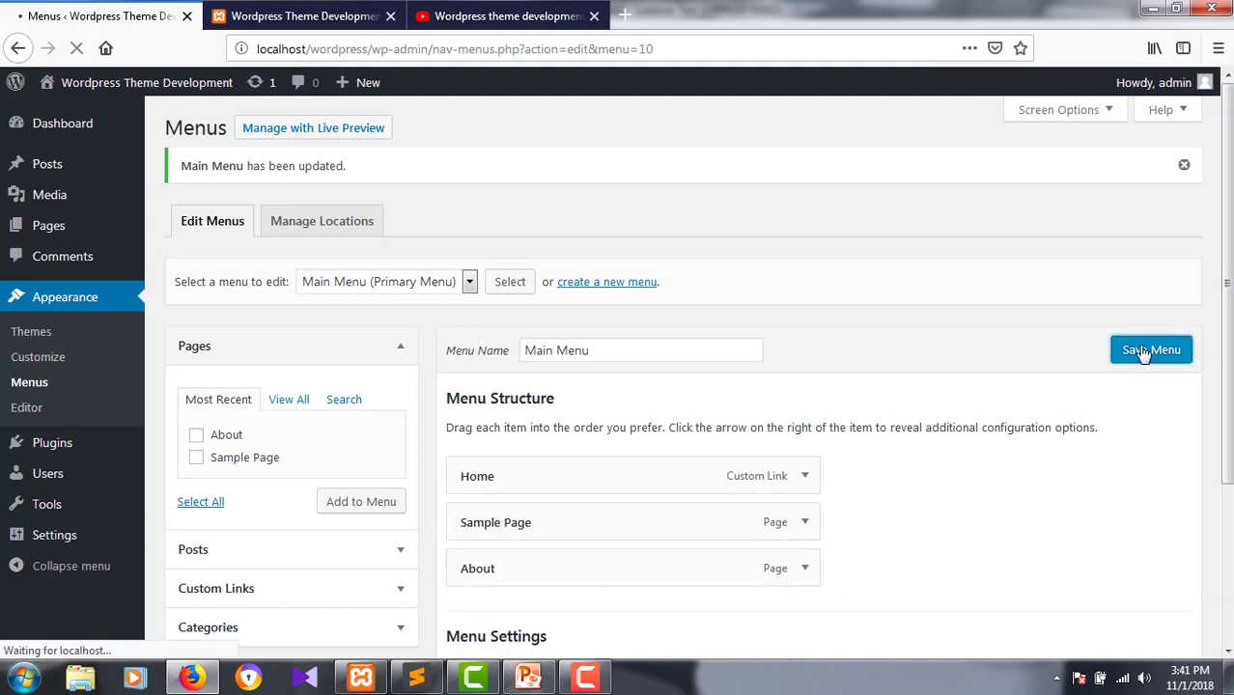
pyautogui.click(308, 16)
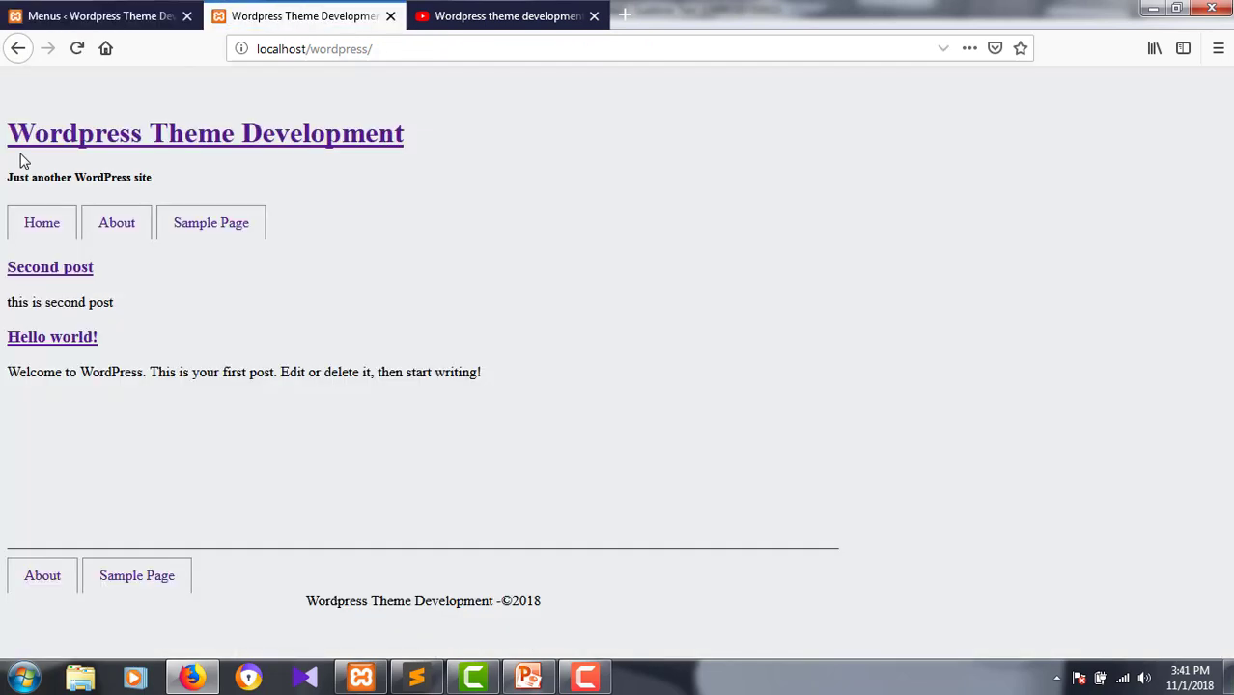
pyautogui.click(80, 53)
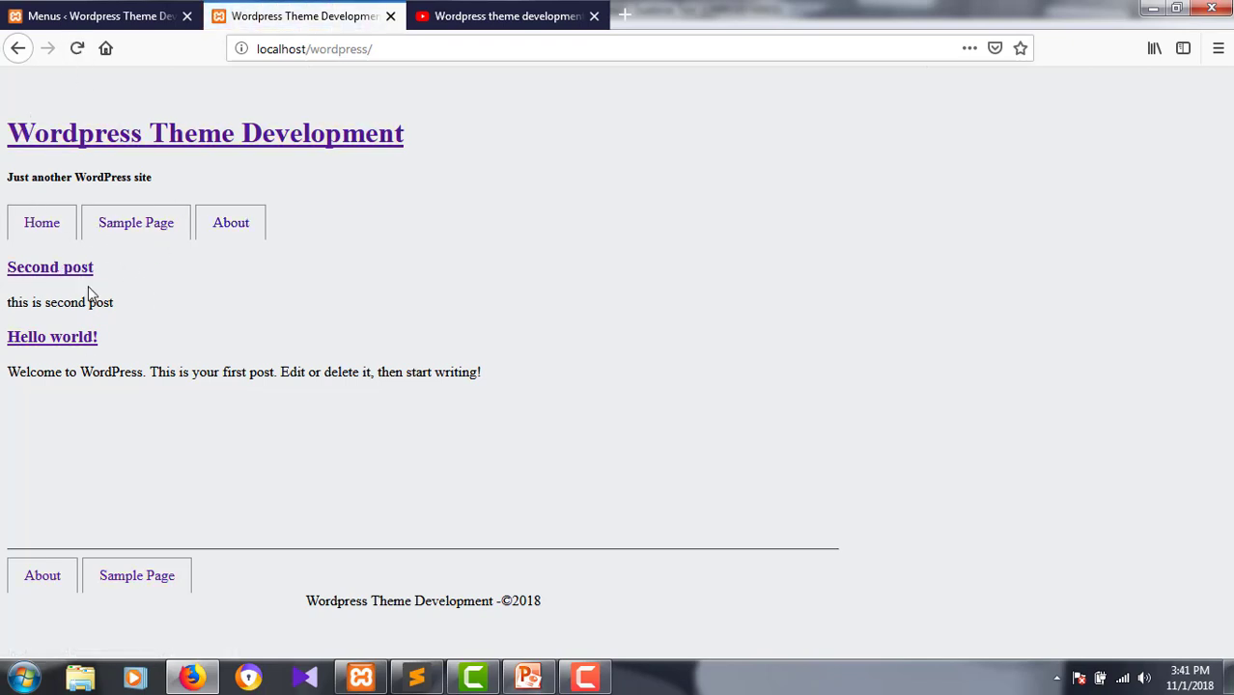
# Return to the Menus admin page and open Footer menu for editing
pyautogui.click(68, 17)
pyautogui.scroll(-2, 683, 386)
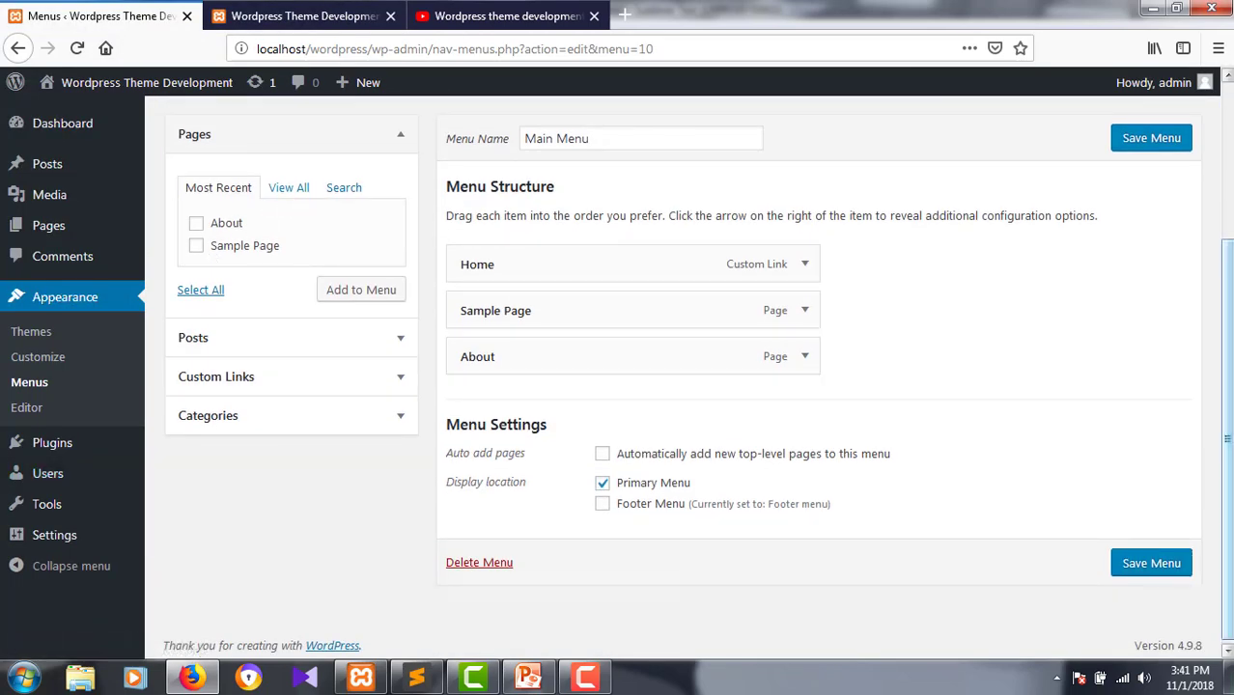
pyautogui.scroll(2, 1231, 326)
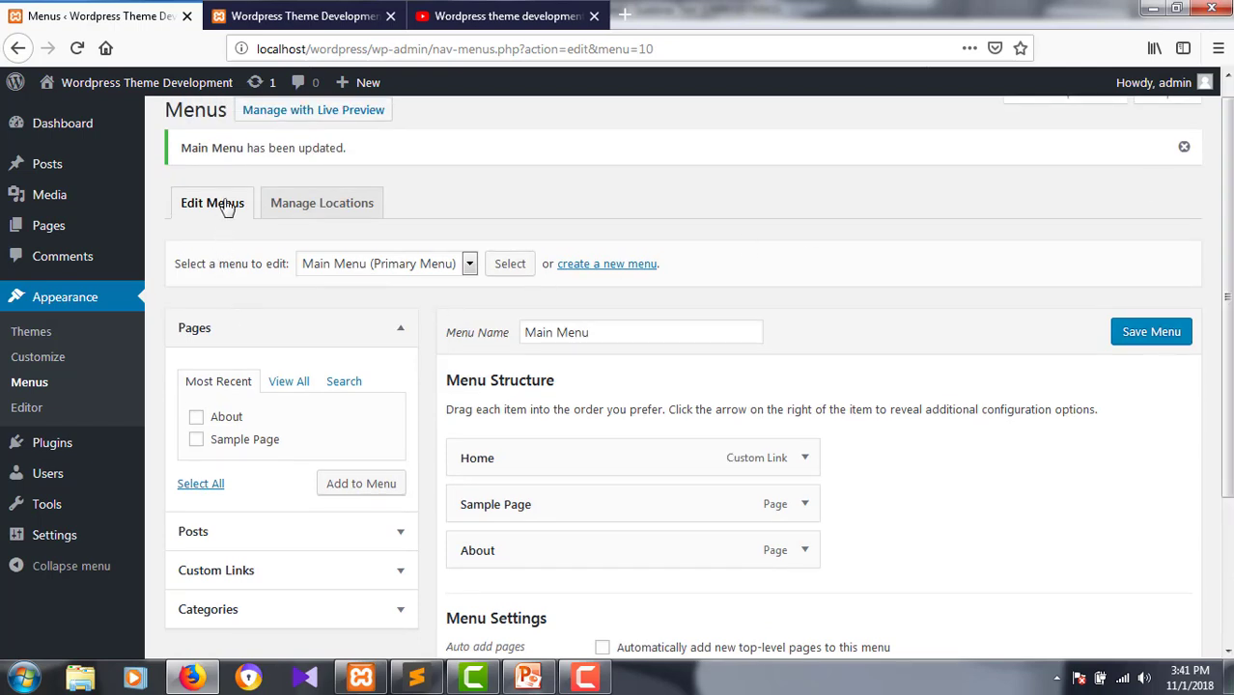
pyautogui.click(228, 205)
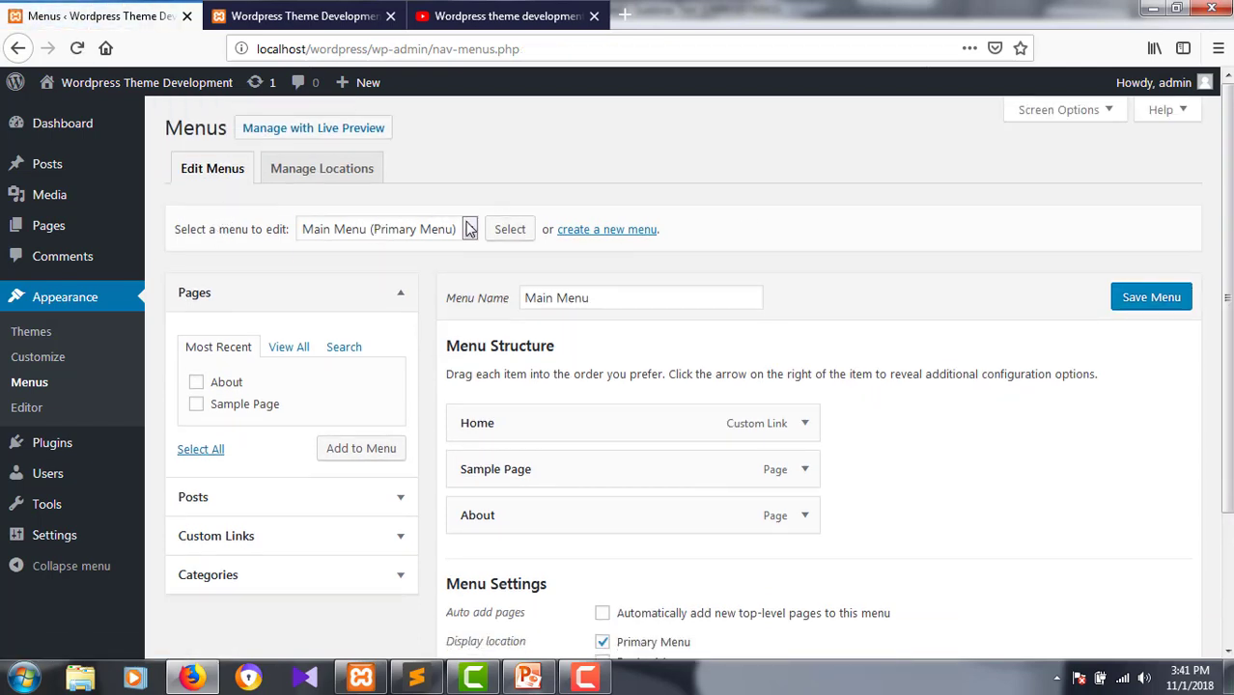
pyautogui.click(469, 229)
pyautogui.click(361, 253)
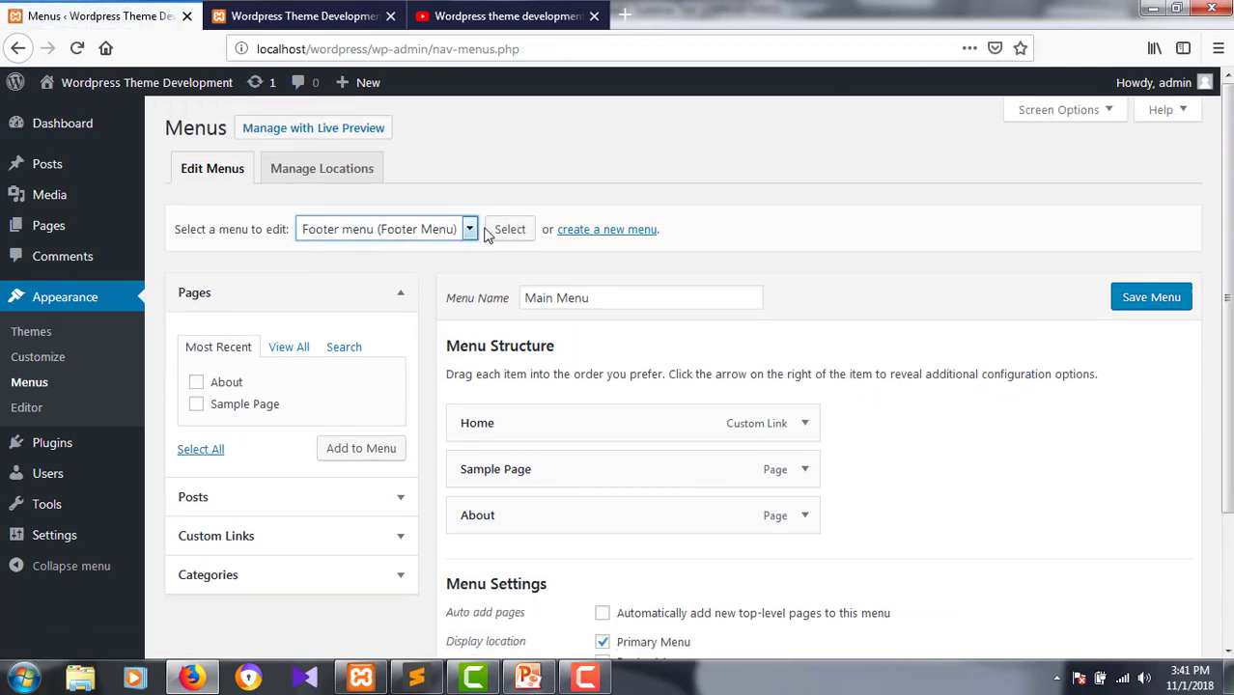
pyautogui.click(504, 230)
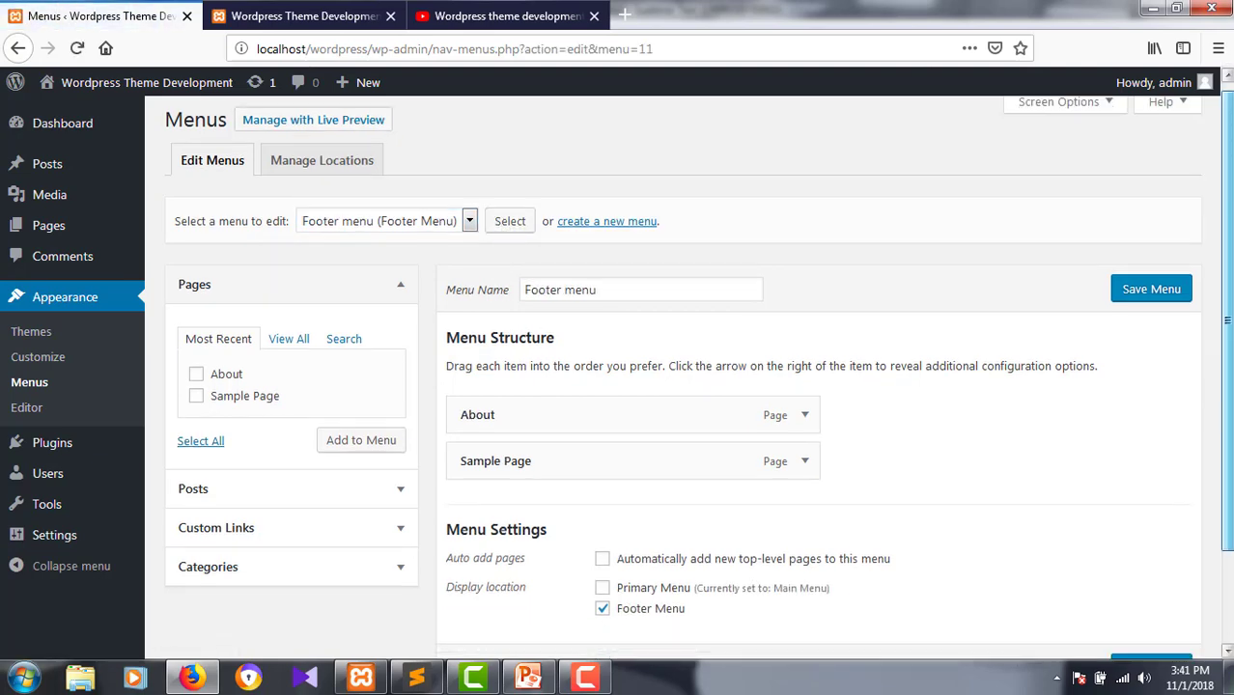
# Remove the About item from Footer menu, save it, and reload the site's front page to check the footer
pyautogui.scroll(-2, 440, 358)
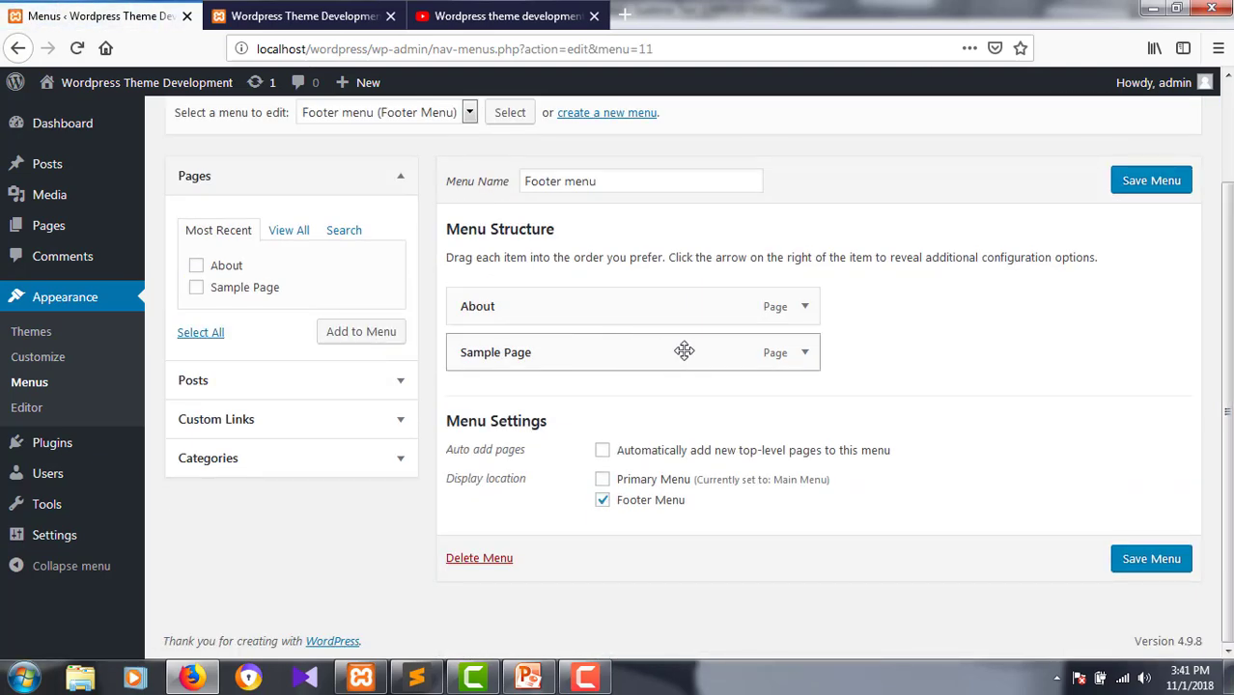
pyautogui.click(804, 306)
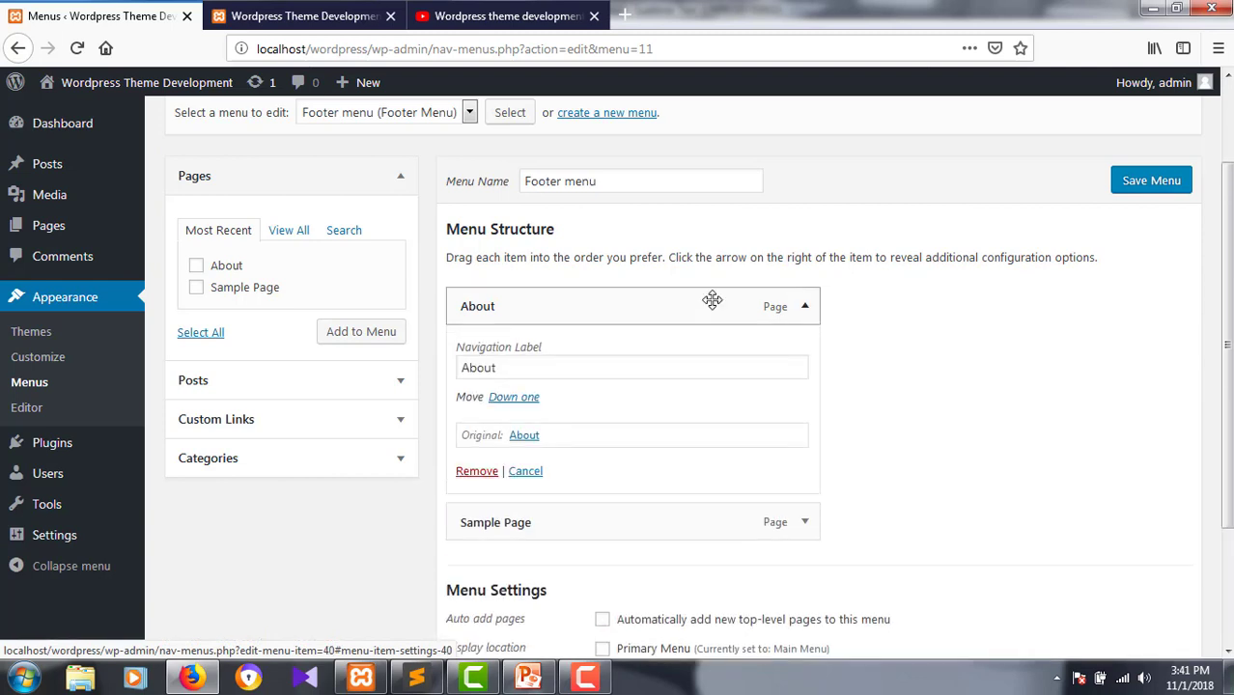
pyautogui.click(491, 476)
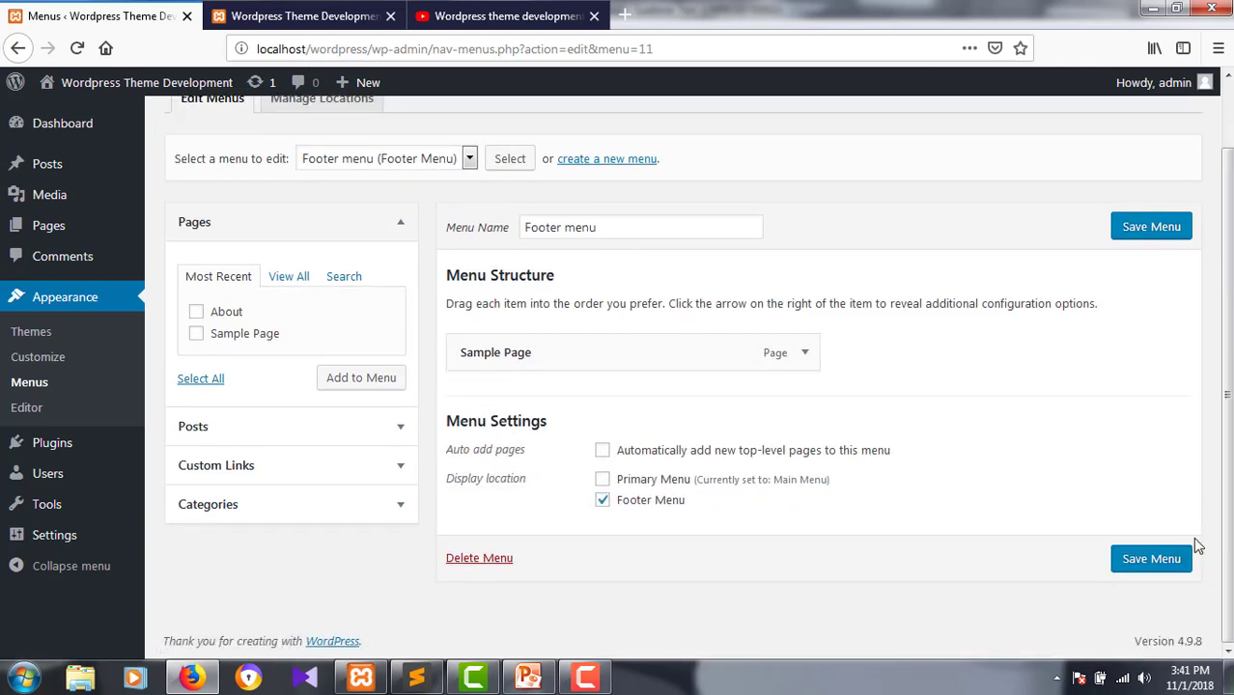
pyautogui.click(1174, 567)
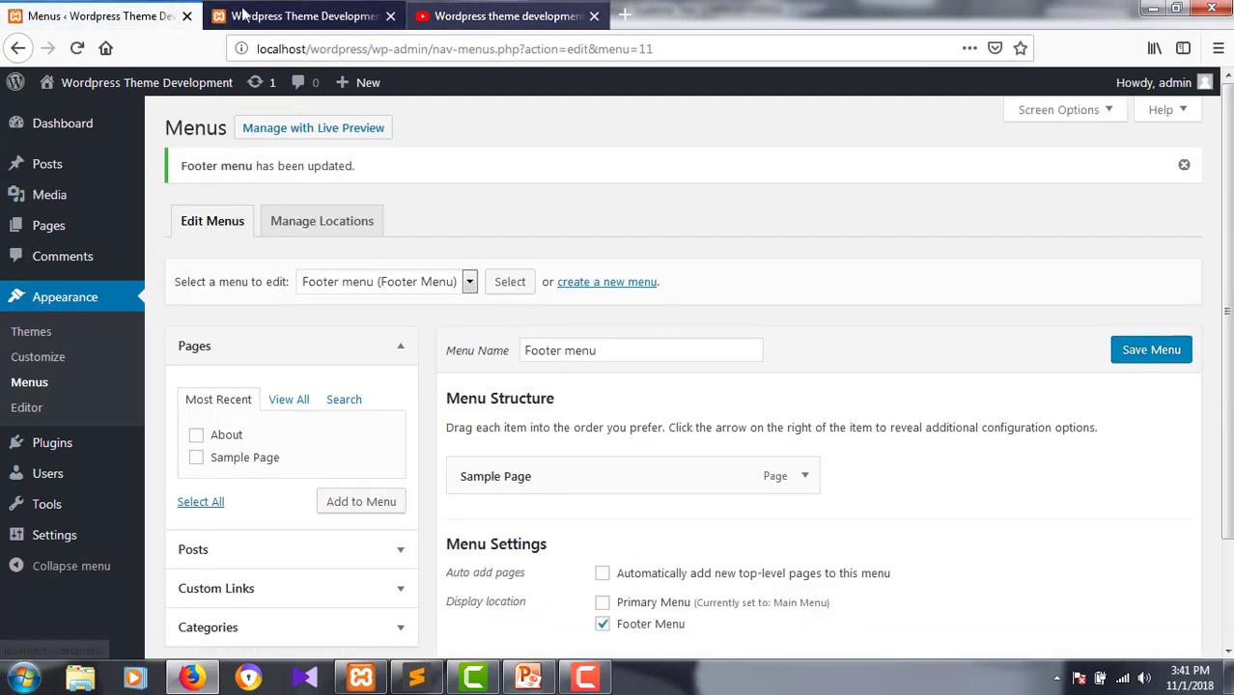
pyautogui.click(244, 13)
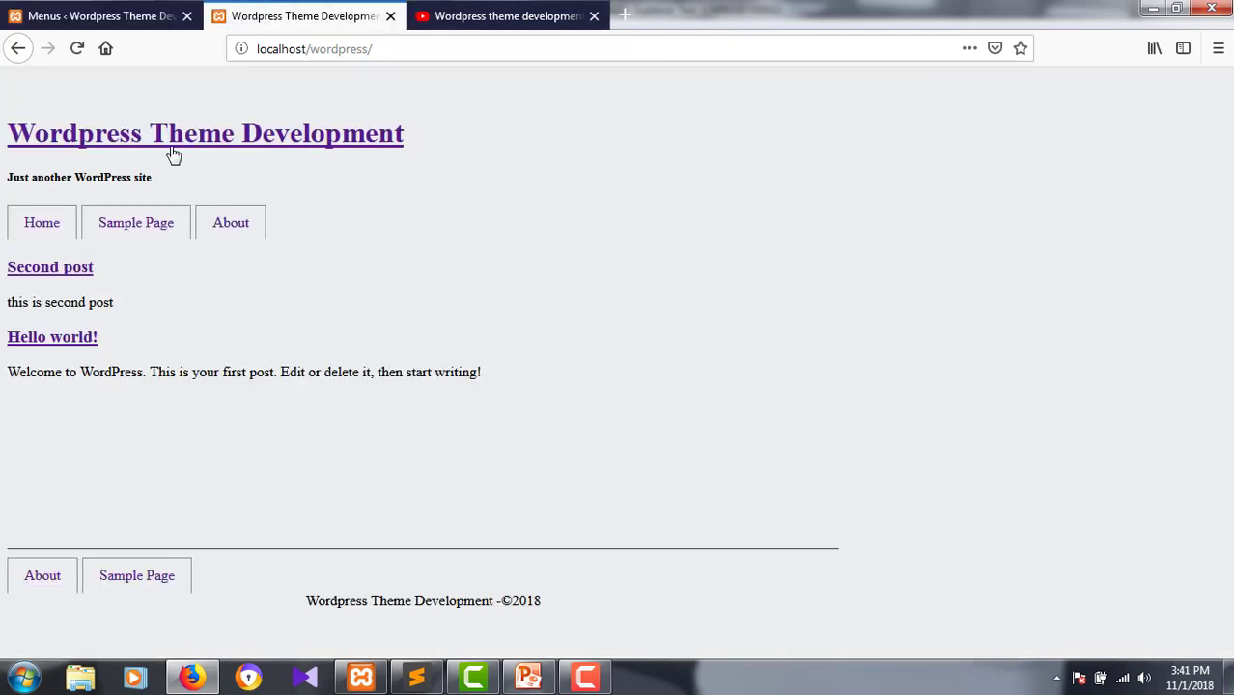
pyautogui.click(77, 47)
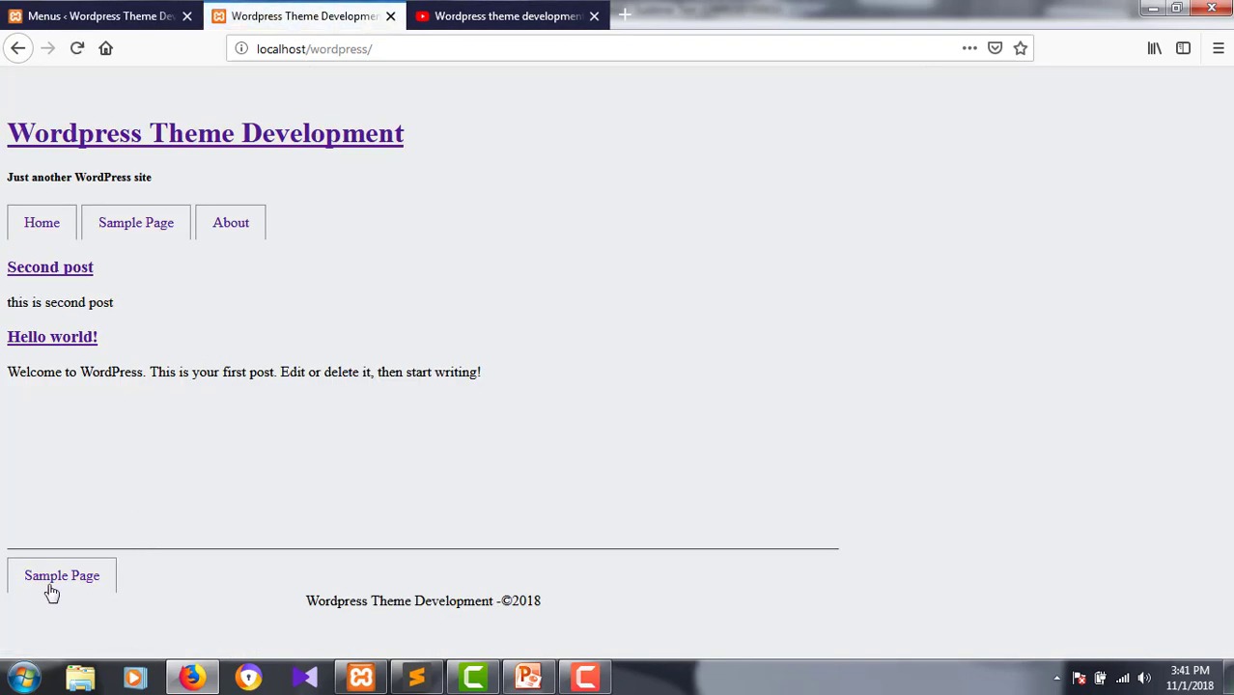
# Create and publish a new WordPress page titled "Terms & Comditions" with no body content
pyautogui.click(80, 8)
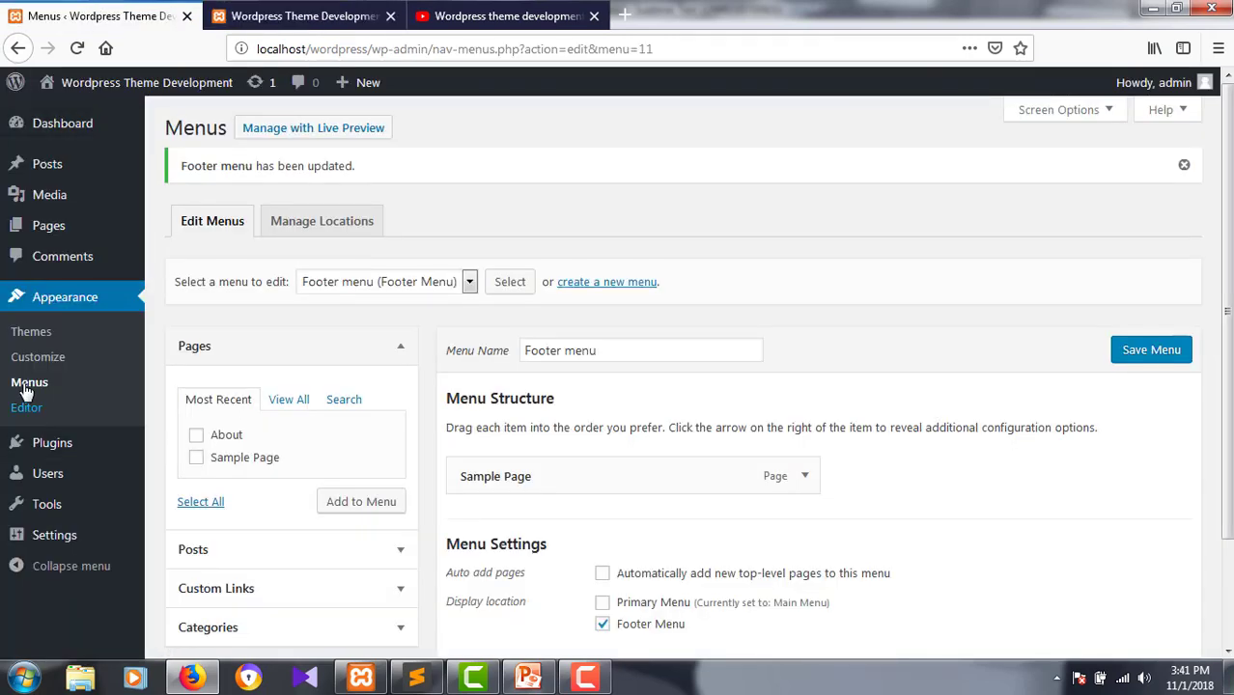
pyautogui.click(49, 228)
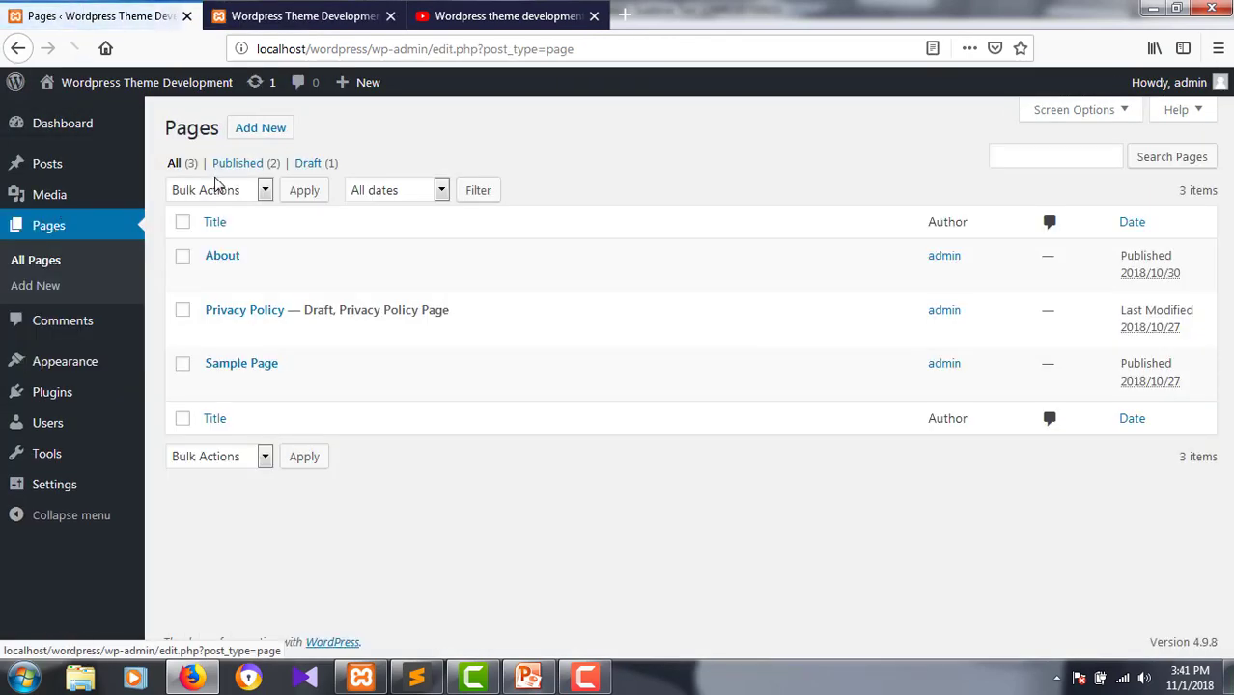
pyautogui.click(260, 128)
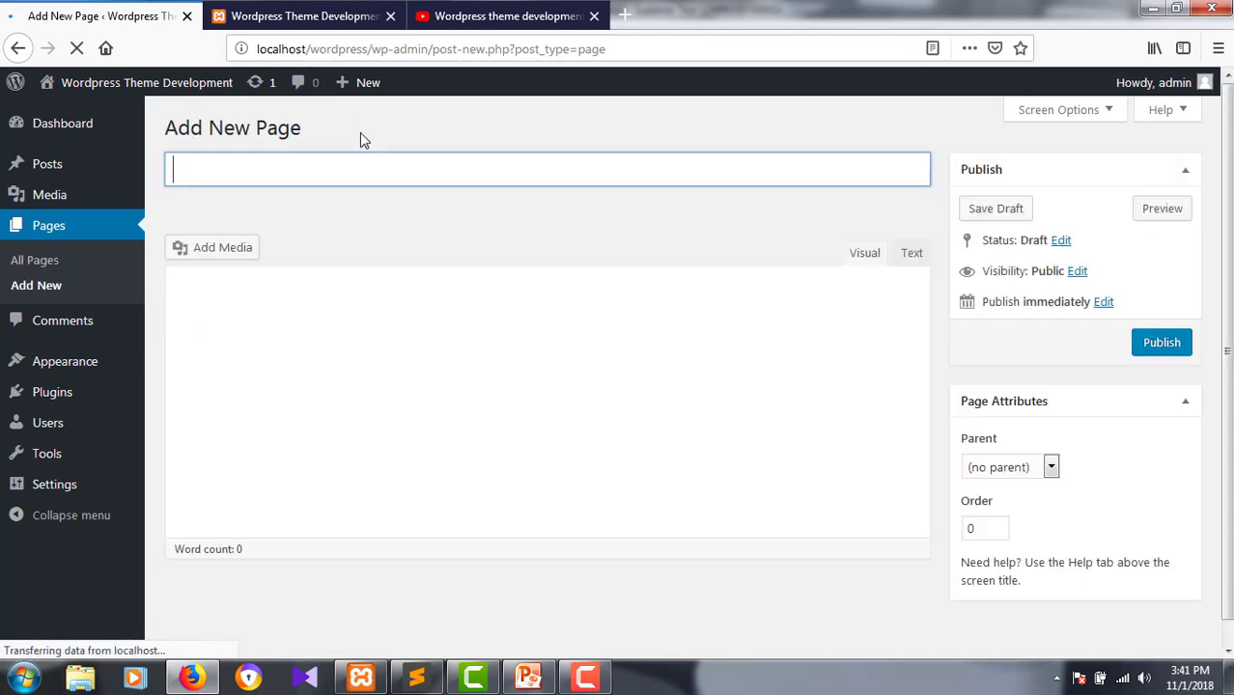
pyautogui.write('T')
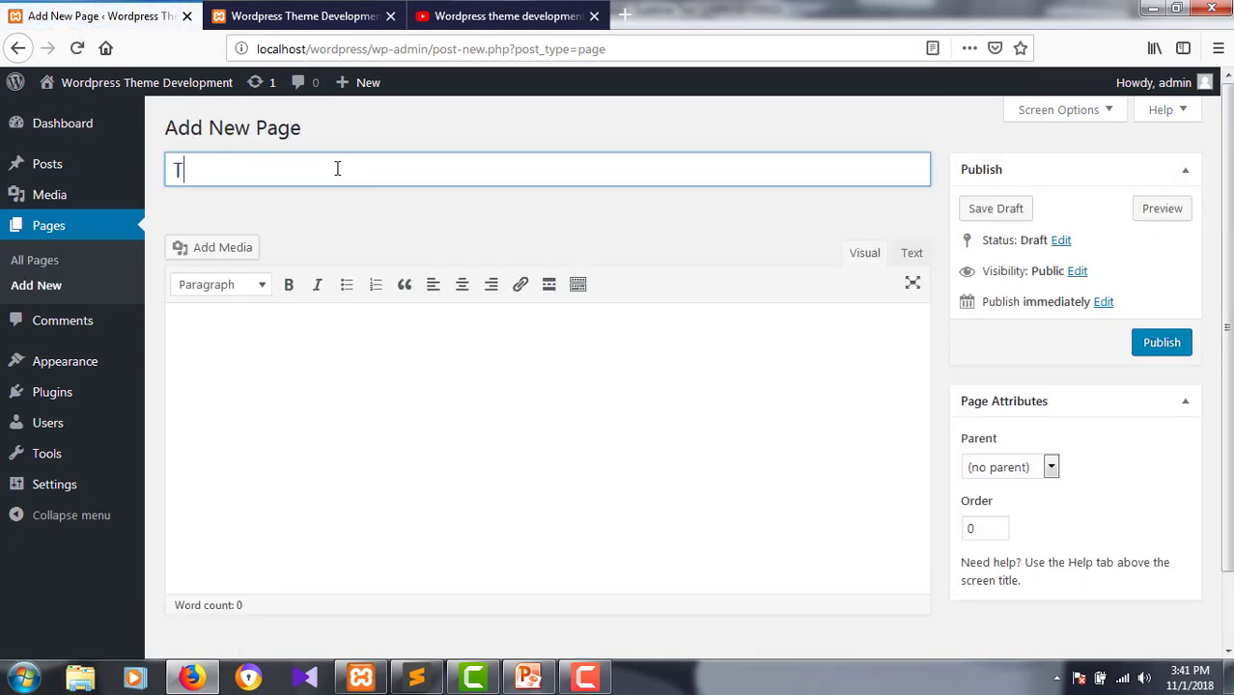
pyautogui.write('erms ^')
pyautogui.press('BackSpace')
pyautogui.write('& ')
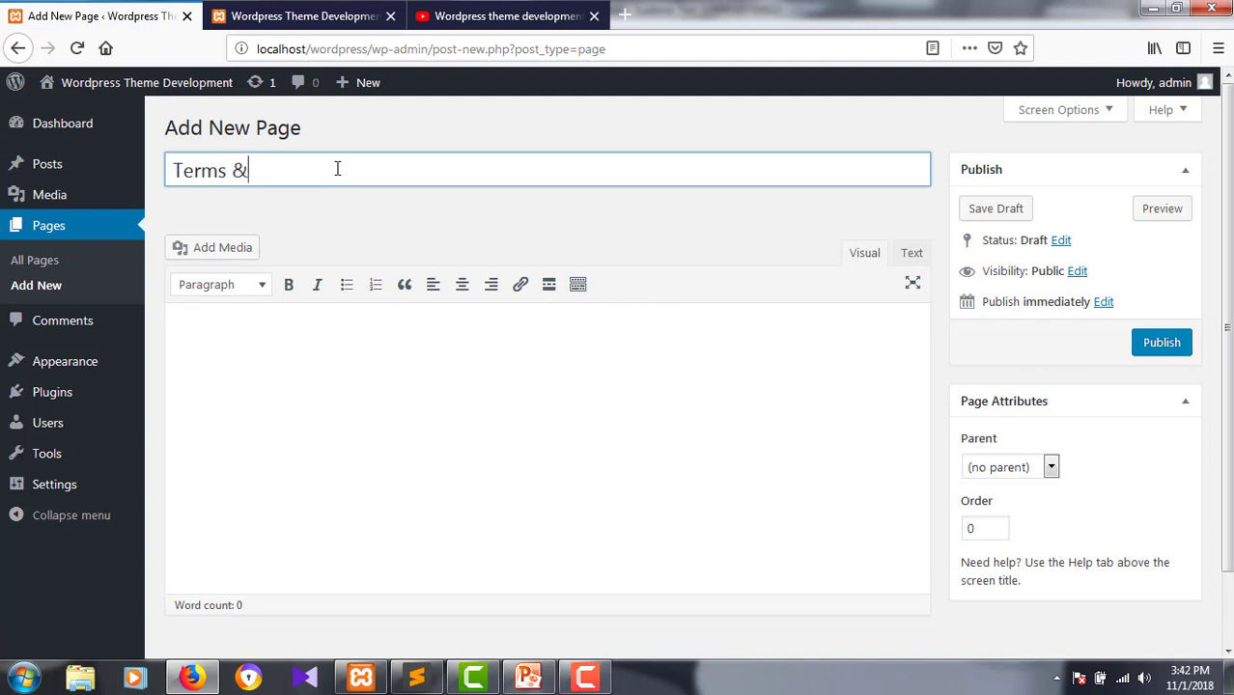
pyautogui.write('Comditio')
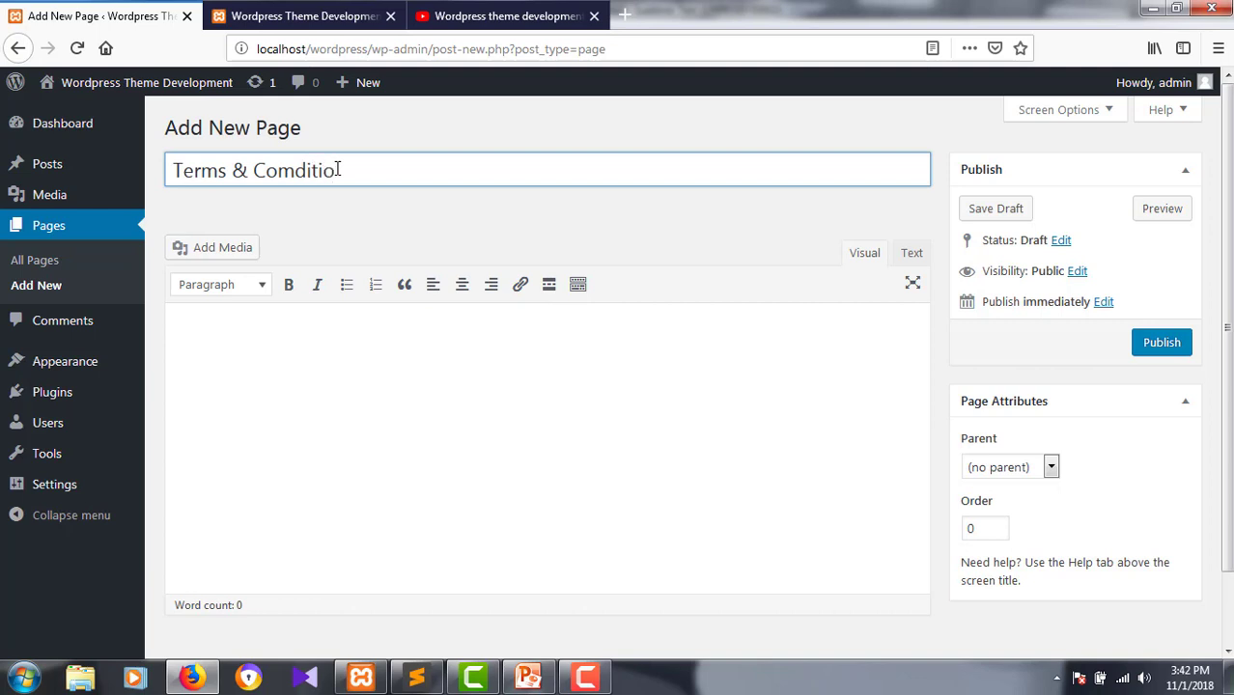
pyautogui.write('ns')
pyautogui.click(353, 347)
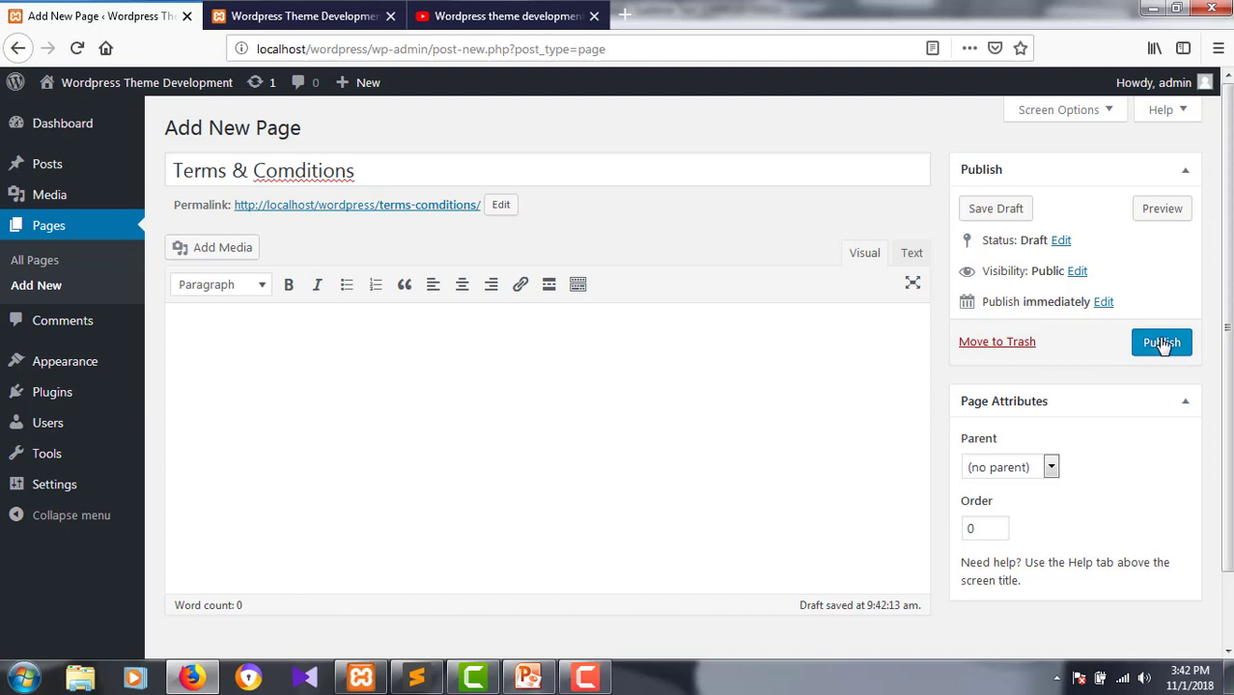
pyautogui.click(1162, 343)
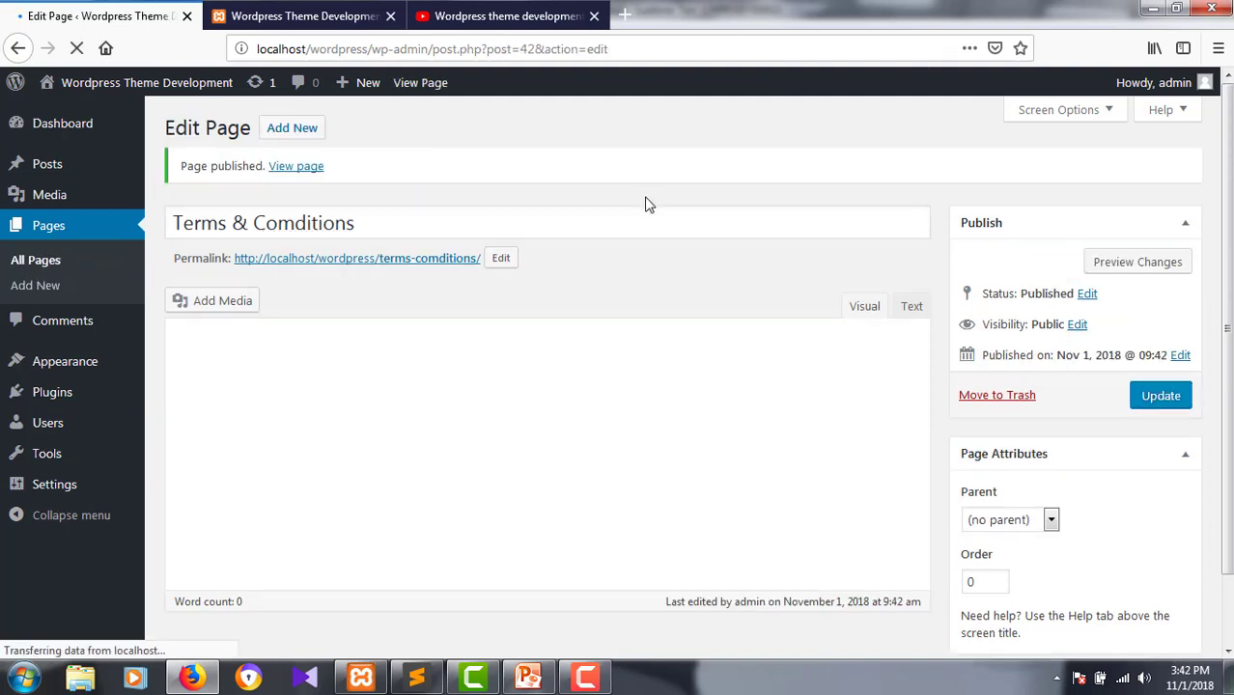
# Open the Menus admin page and select Footer menu (Footer Menu) for editing
pyautogui.click(79, 365)
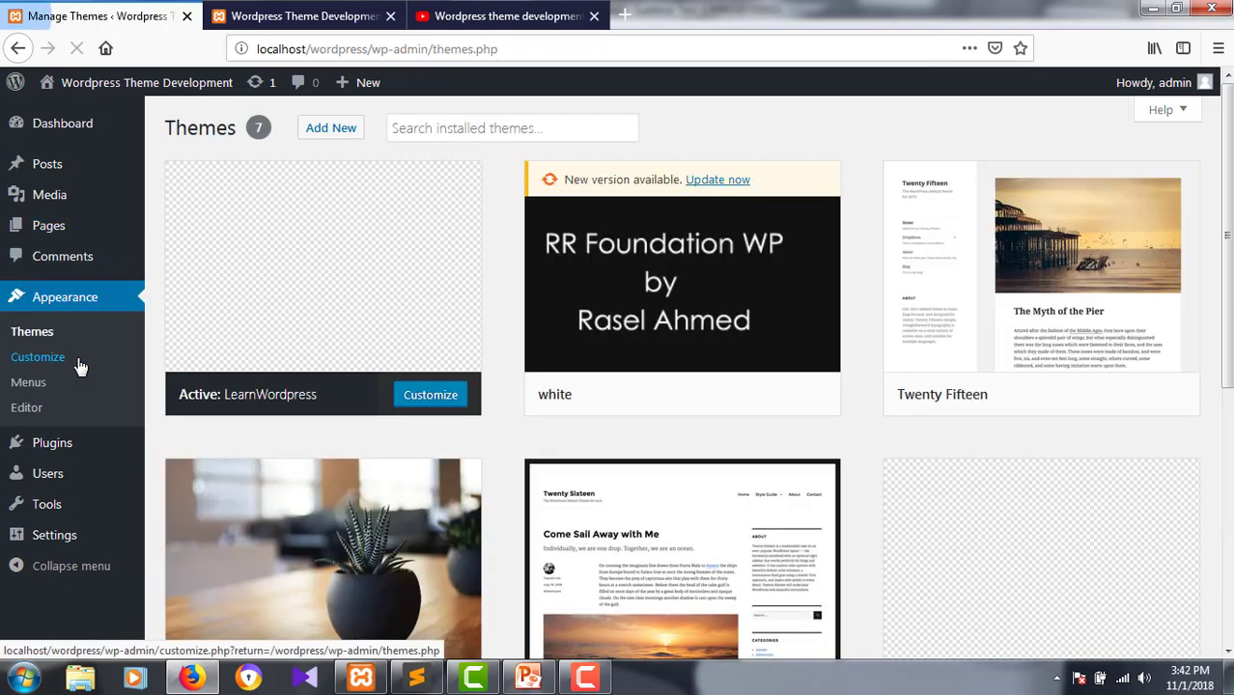
pyautogui.click(38, 388)
pyautogui.scroll(-2, 361, 377)
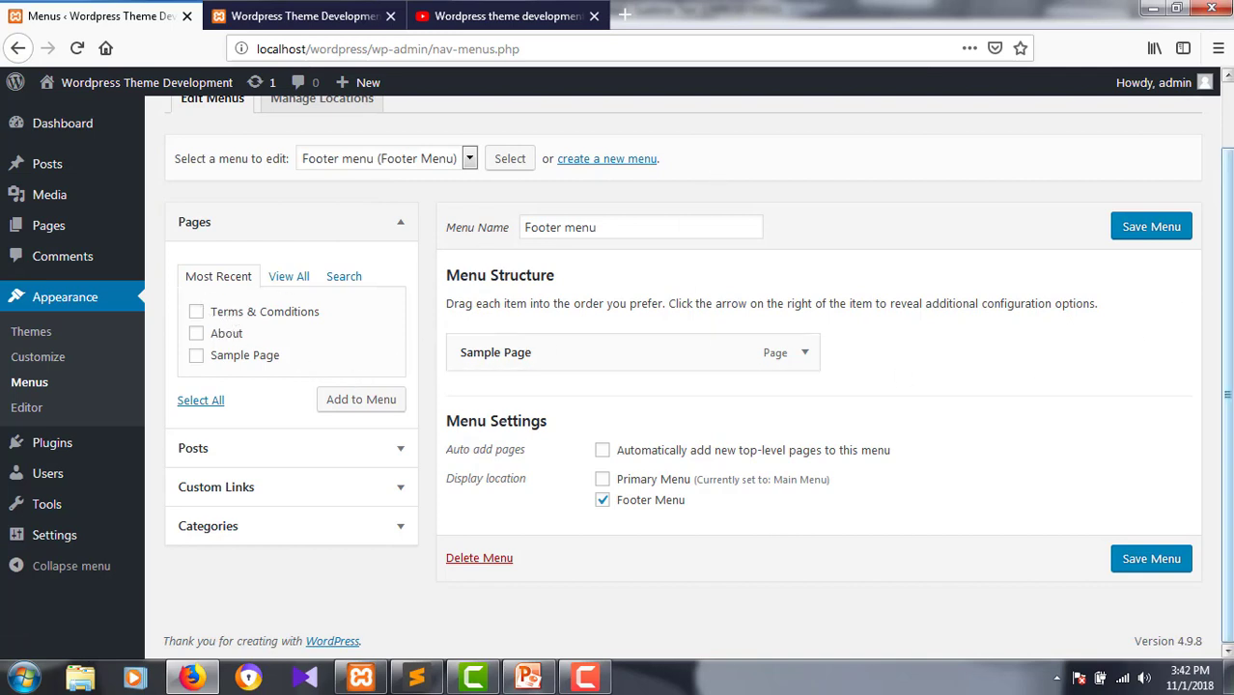
pyautogui.scroll(2, 191, 136)
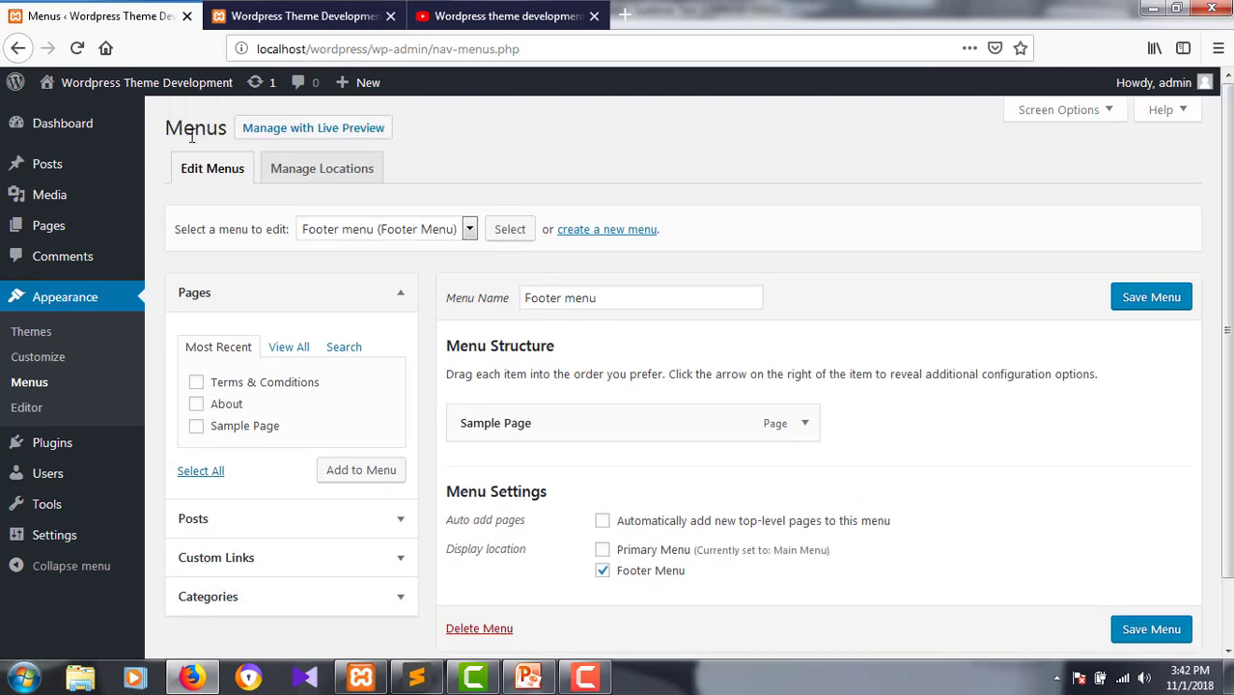
pyautogui.click(372, 232)
pyautogui.click(353, 253)
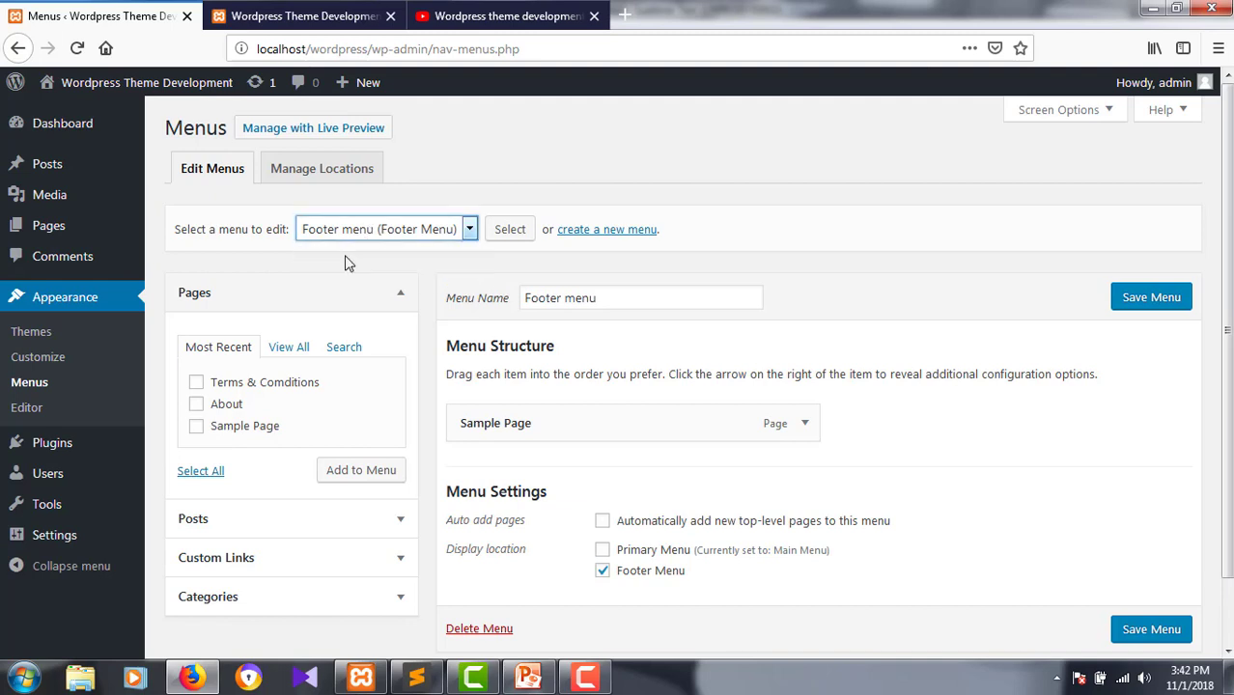
pyautogui.click(504, 232)
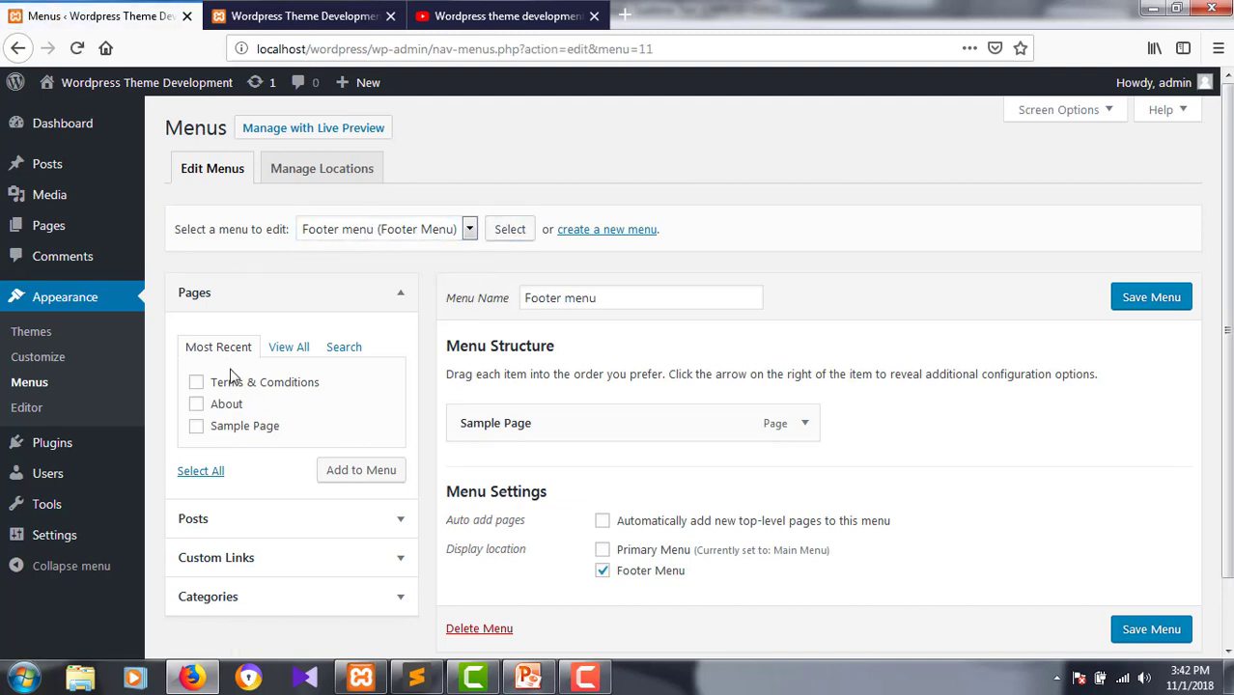
# Add the Terms & Comditions page to Footer menu, save it, and reload the site's front page to check the footer
pyautogui.click(200, 387)
pyautogui.click(346, 472)
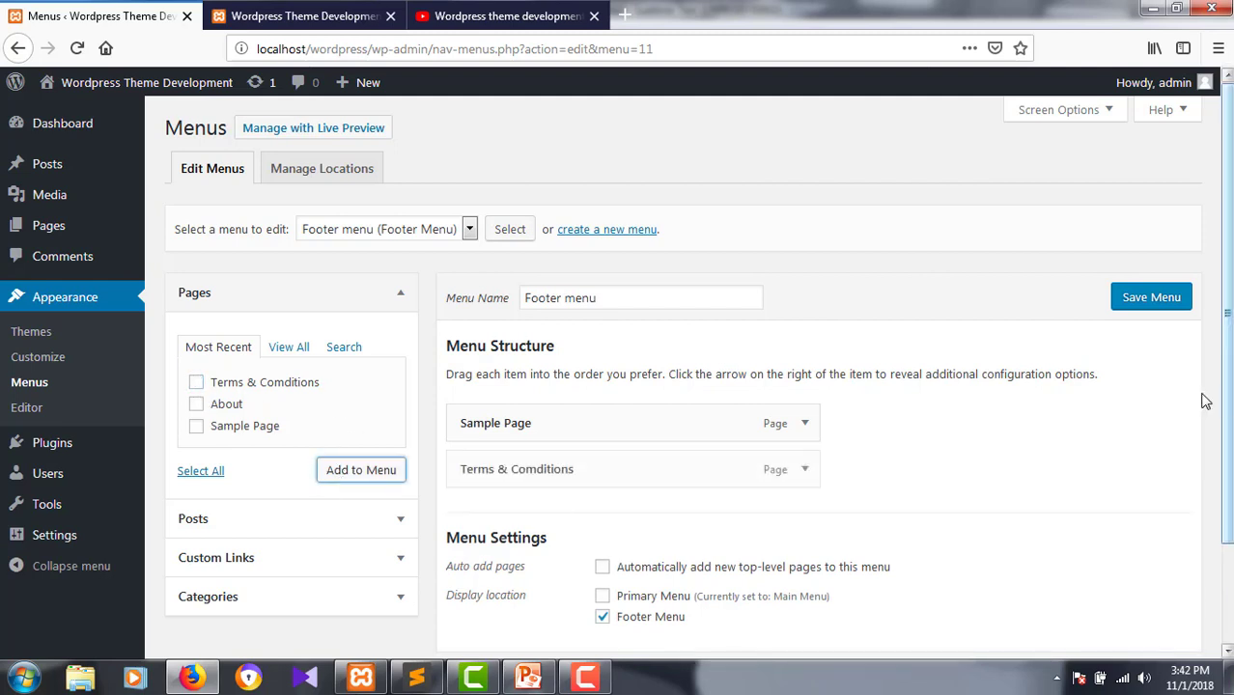
pyautogui.click(1170, 299)
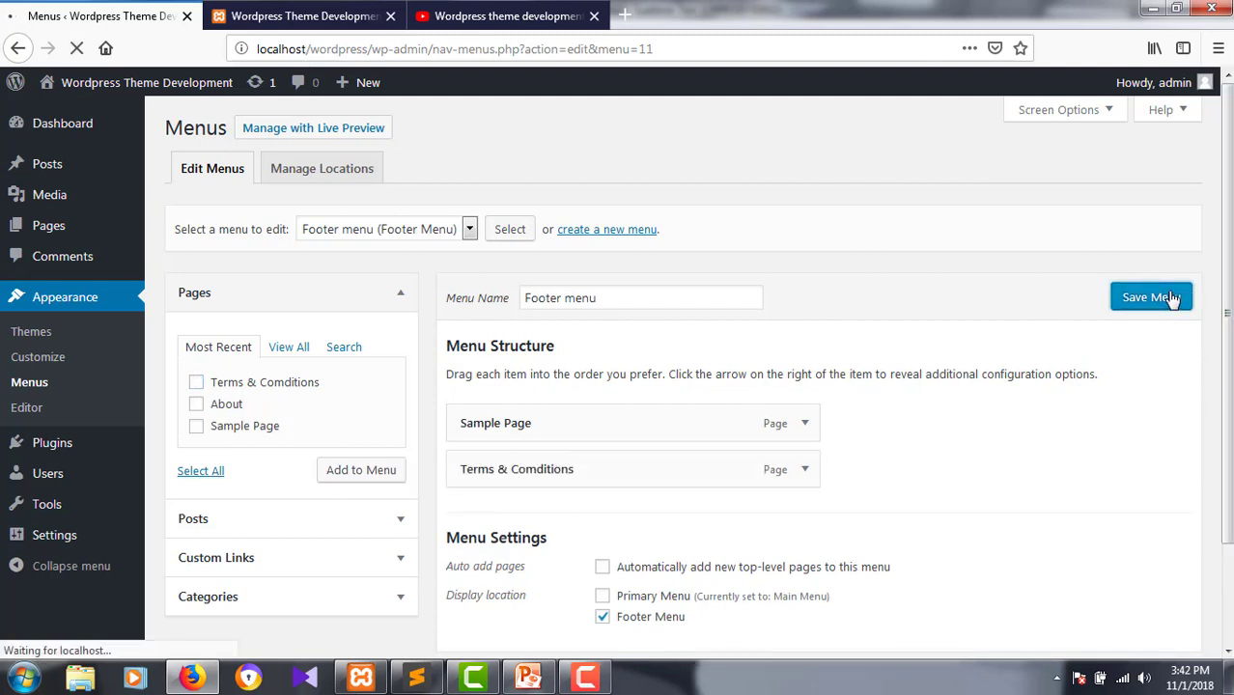
pyautogui.click(300, 15)
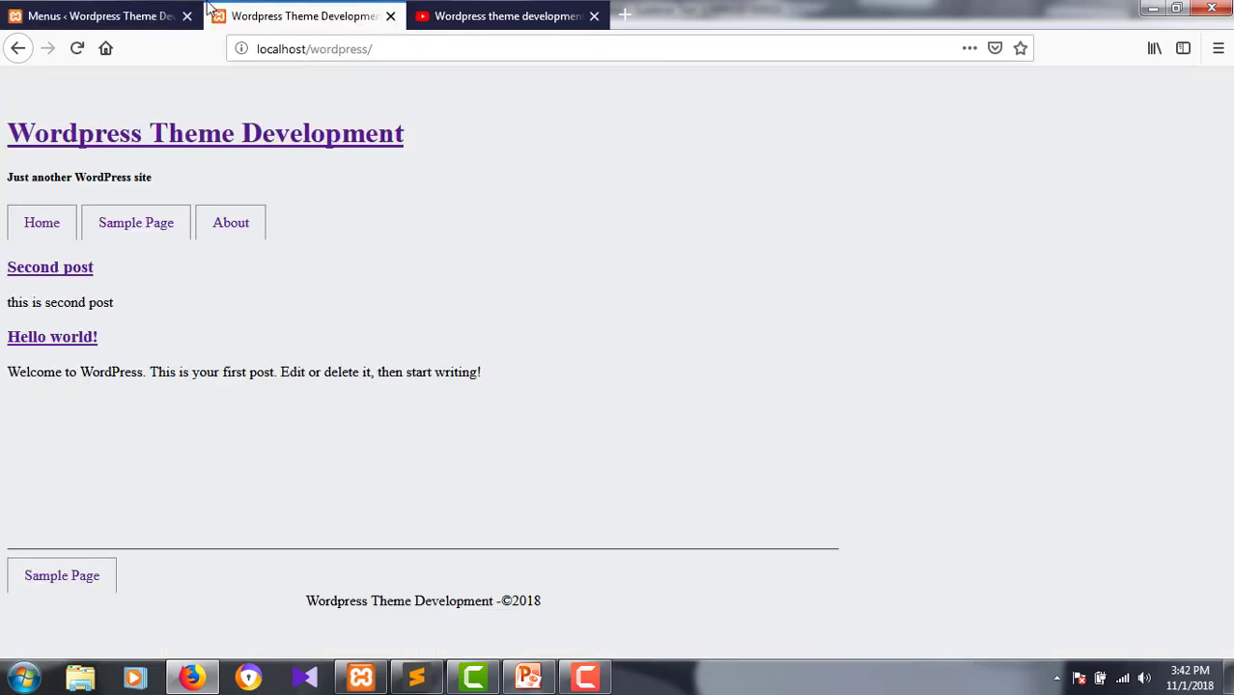
pyautogui.click(78, 54)
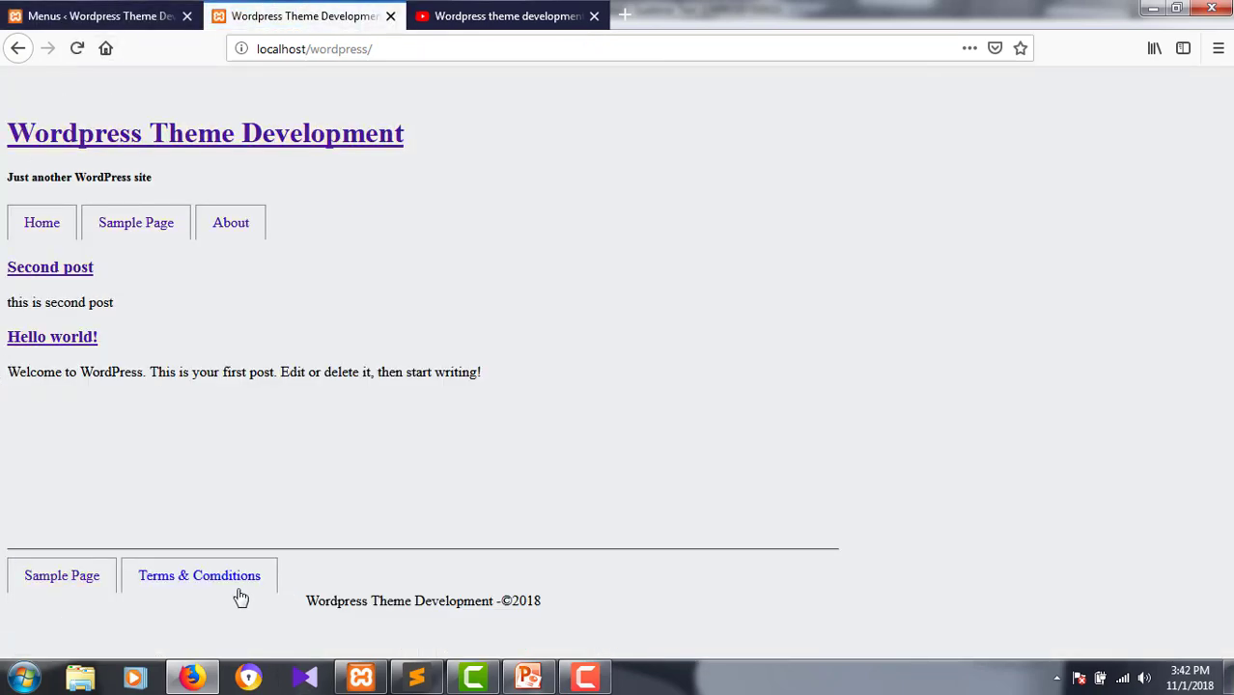